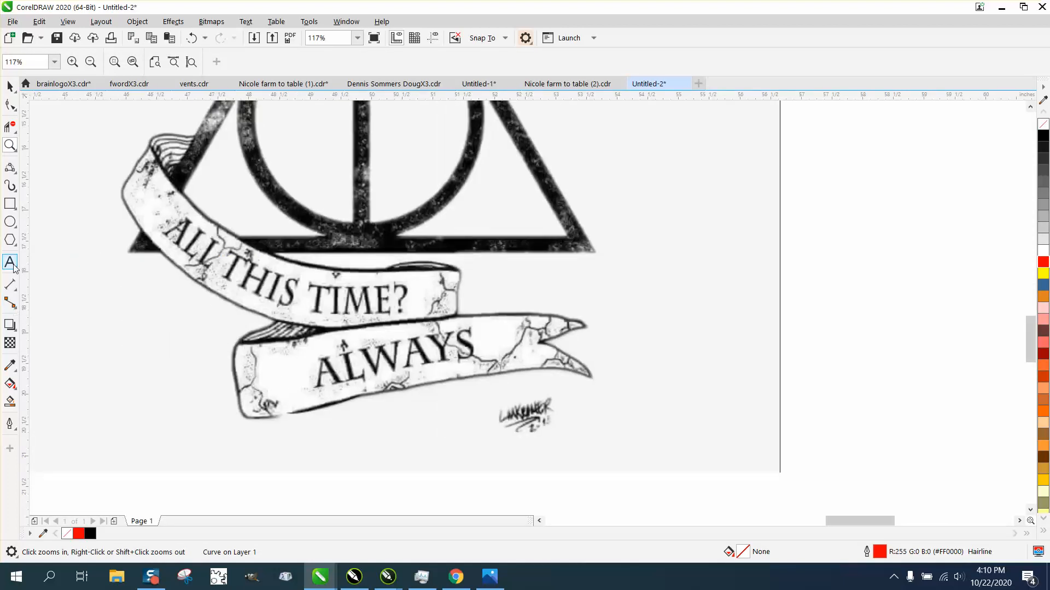
# Trace the upper edge of the ALWAYS banner with a 3-Point Curve from its forked tip to the opposite end.
pyautogui.click(14, 170)
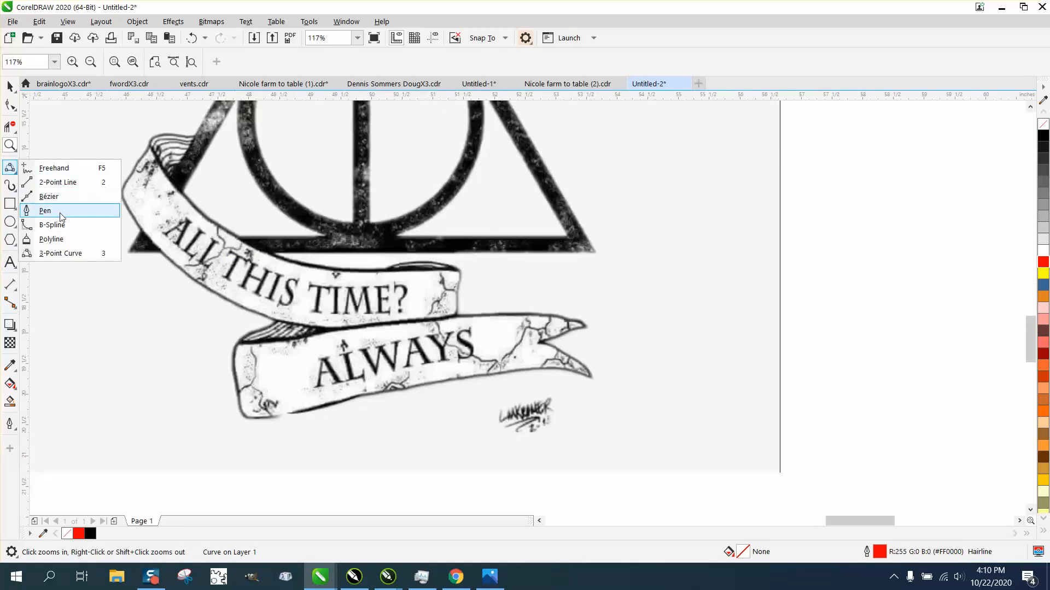
pyautogui.click(65, 254)
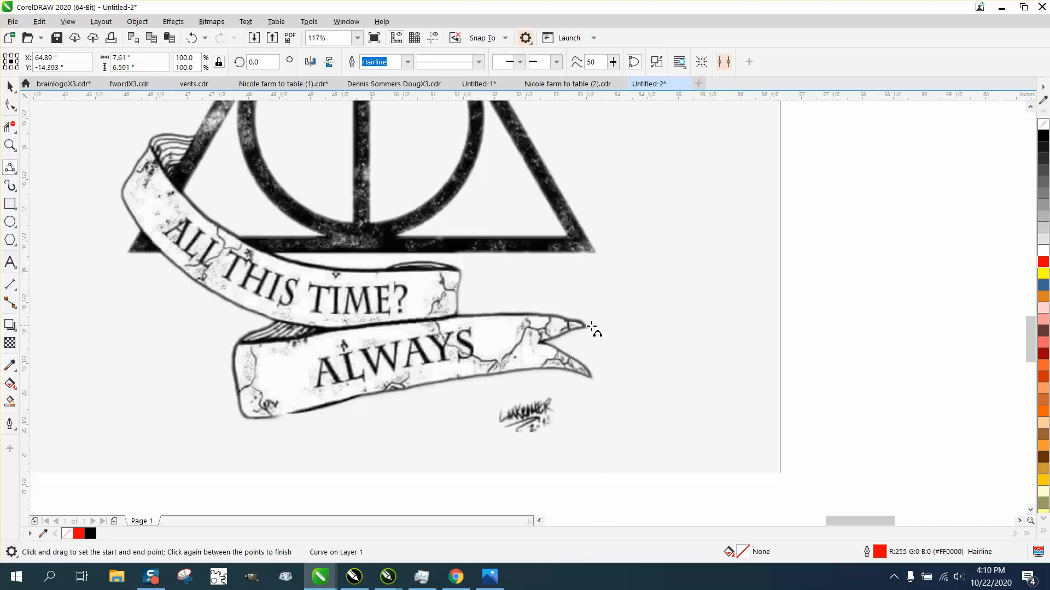
pyautogui.moveTo(586, 326); pyautogui.dragTo(241, 344)
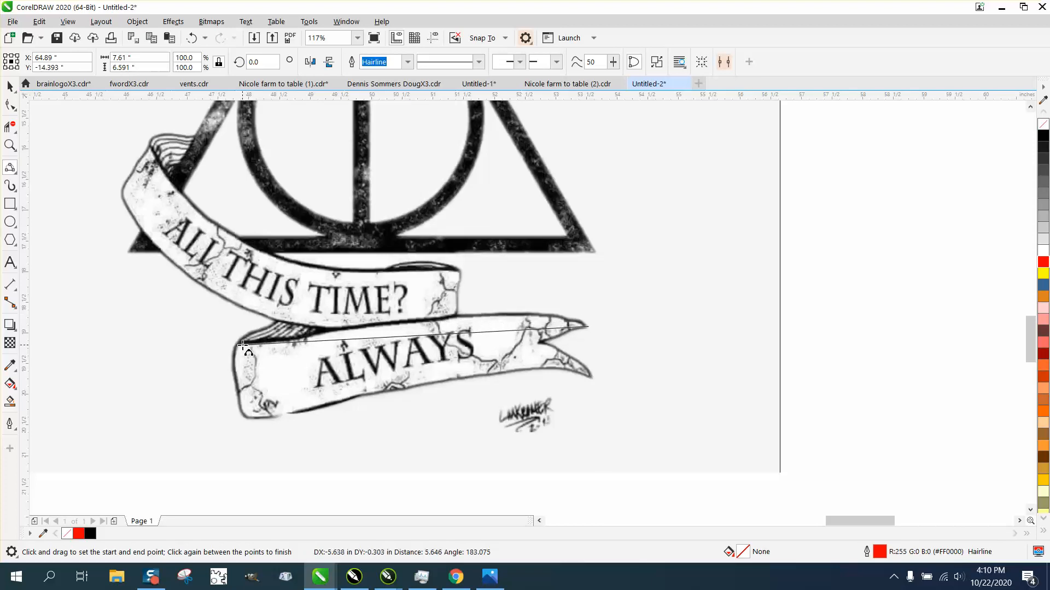
pyautogui.click(465, 318)
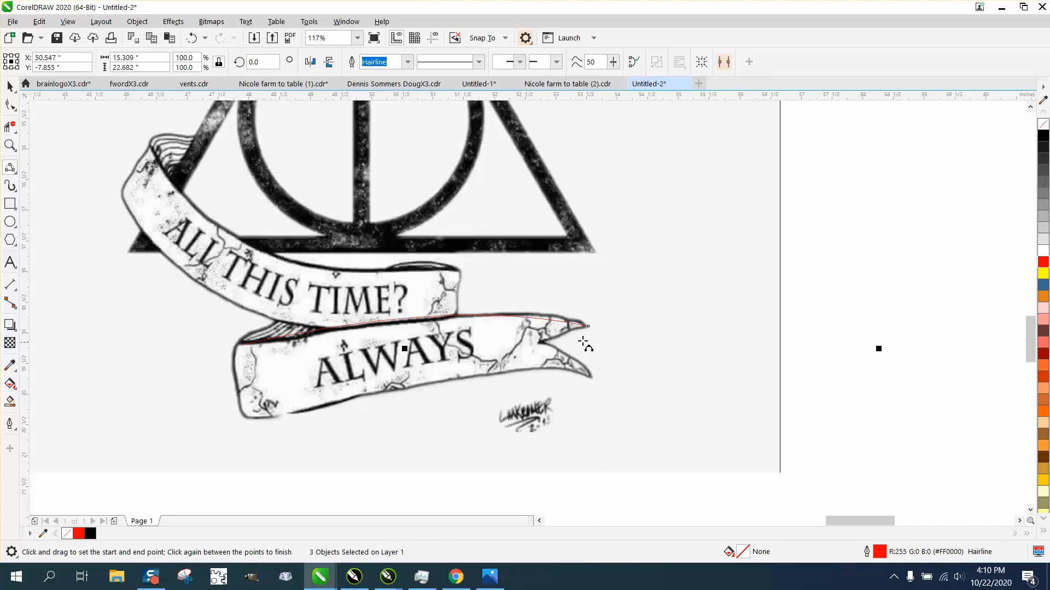
# Trace both edges of the forked notch at the tail of the ALWAYS banner with 3-point curves.
pyautogui.moveTo(588, 326); pyautogui.dragTo(453, 382)
pyautogui.click(542, 345)
pyautogui.click(593, 379)
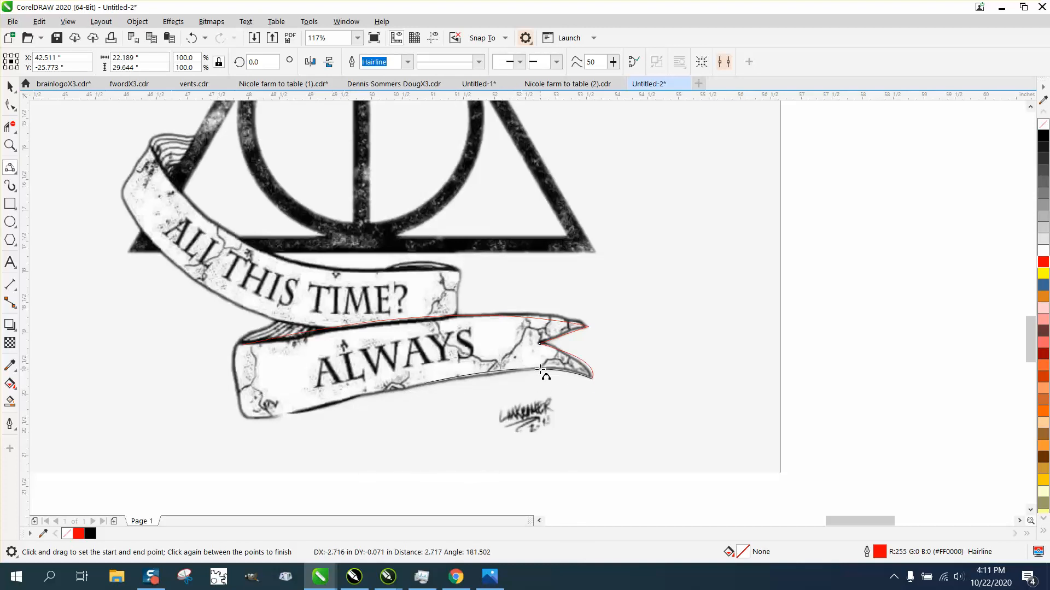
# Trace the lower edge and the closed end of the ALWAYS banner with 3-point curves.
pyautogui.moveTo(543, 371); pyautogui.dragTo(235, 345)
pyautogui.click(247, 419)
pyautogui.click(242, 372)
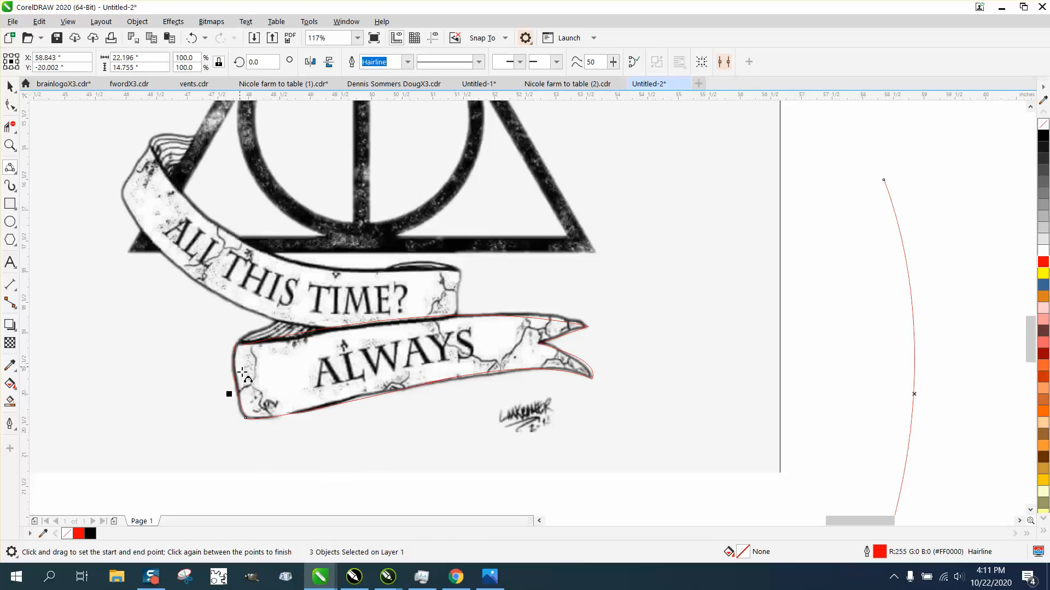
# Join the ALWAYS banner's upper curve to its end curve by moving the loose end node onto the banner corner.
pyautogui.click(10, 145)
pyautogui.moveTo(212, 303); pyautogui.dragTo(388, 386)
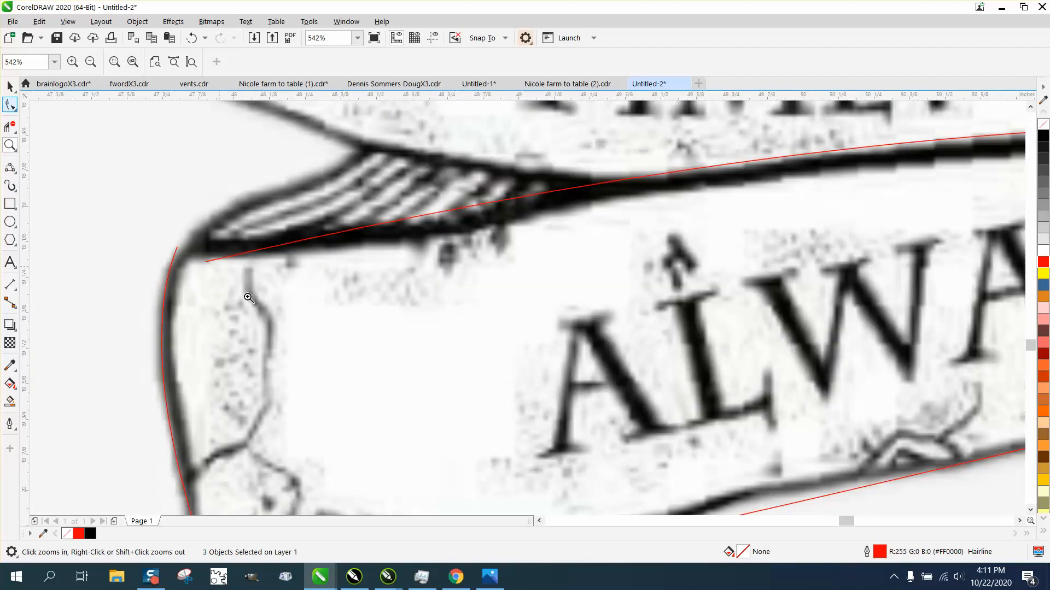
pyautogui.click(9, 104)
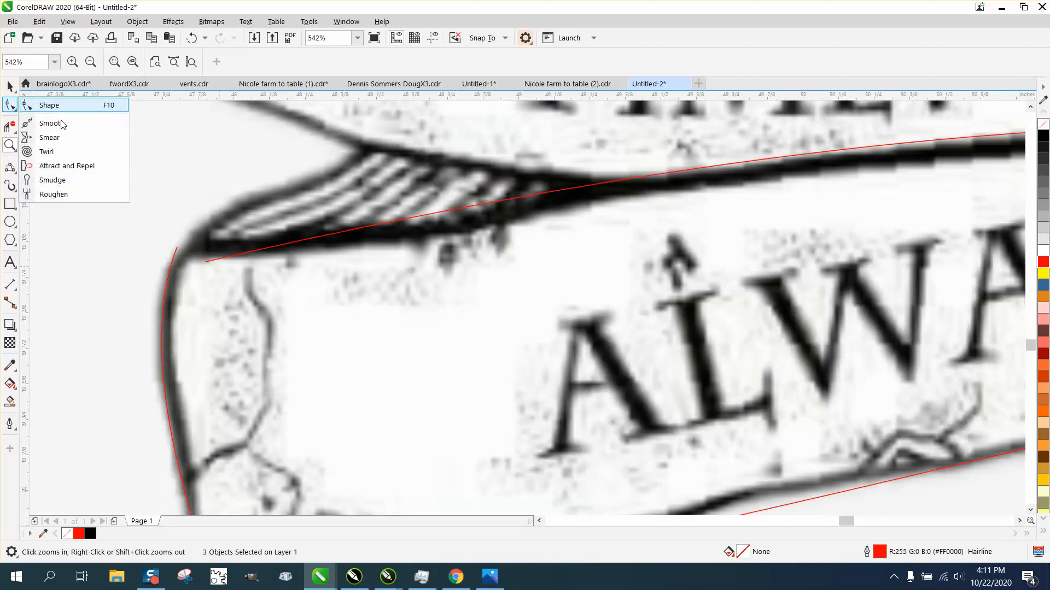
pyautogui.click(49, 105)
pyautogui.click(205, 261)
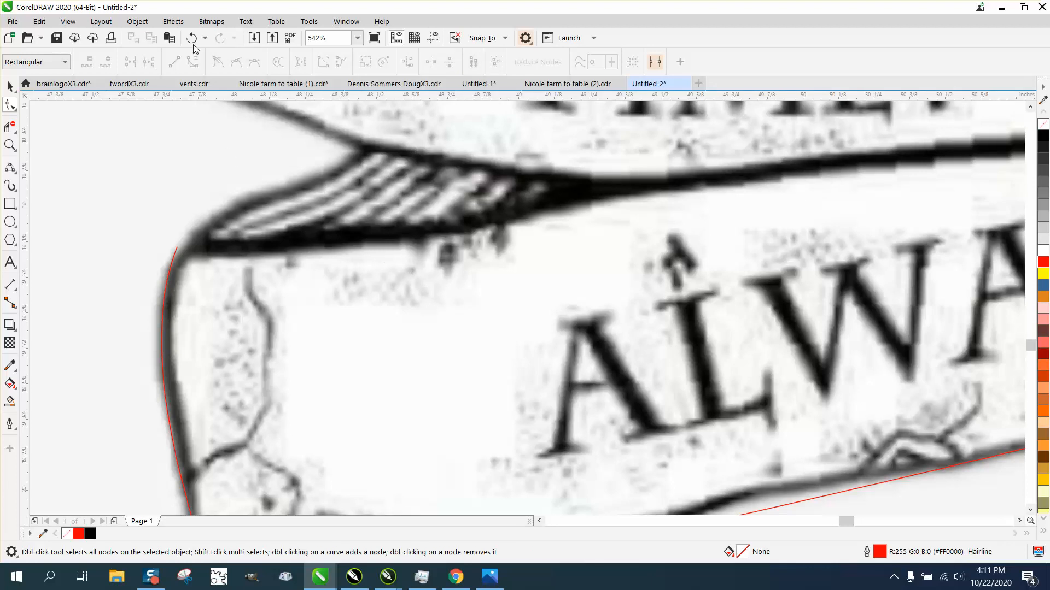
pyautogui.click(288, 244)
pyautogui.moveTo(208, 265); pyautogui.dragTo(178, 248)
# Reshape the ALWAYS banner's upper curve with an added node and adjusted handles so it follows the drawn edge.
pyautogui.scroll(-3, 300, 296)
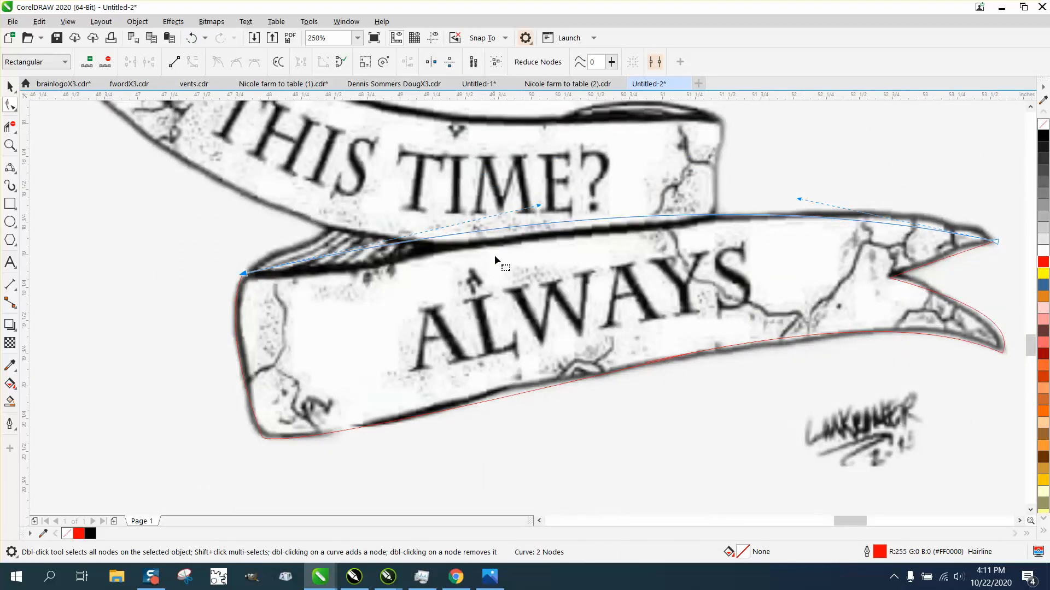
pyautogui.moveTo(538, 210); pyautogui.dragTo(402, 258)
pyautogui.click(386, 262)
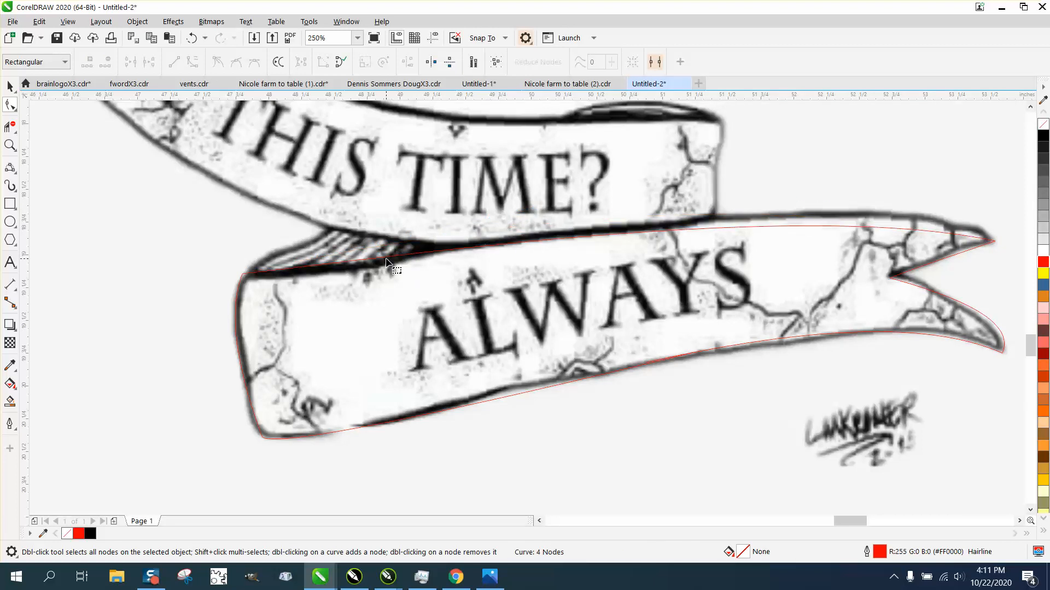
pyautogui.doubleClick(386, 259)
pyautogui.click(376, 263)
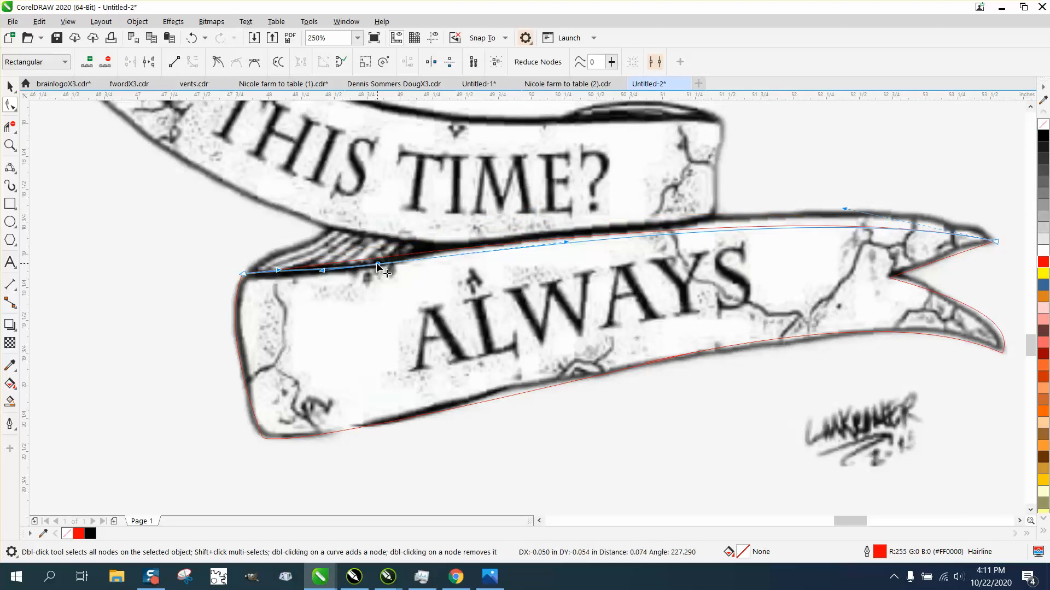
pyautogui.moveTo(565, 246); pyautogui.dragTo(565, 234)
pyautogui.moveTo(845, 208); pyautogui.dragTo(852, 174)
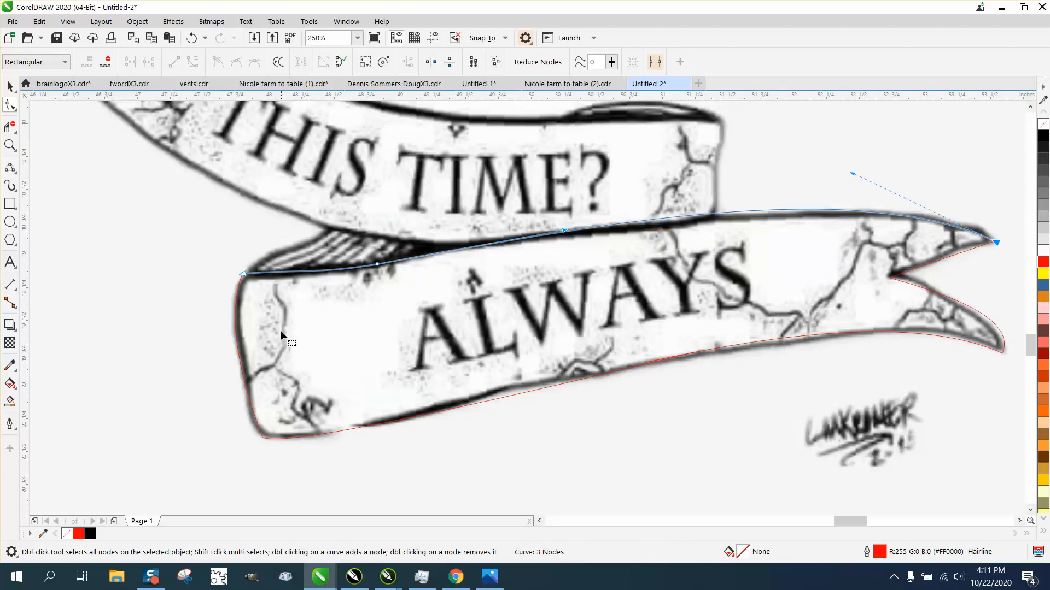
# Trace the short end beside the question mark and the upper edge of the ALL THIS TIME? banner with 3-point curves.
pyautogui.scroll(-2, 356, 298)
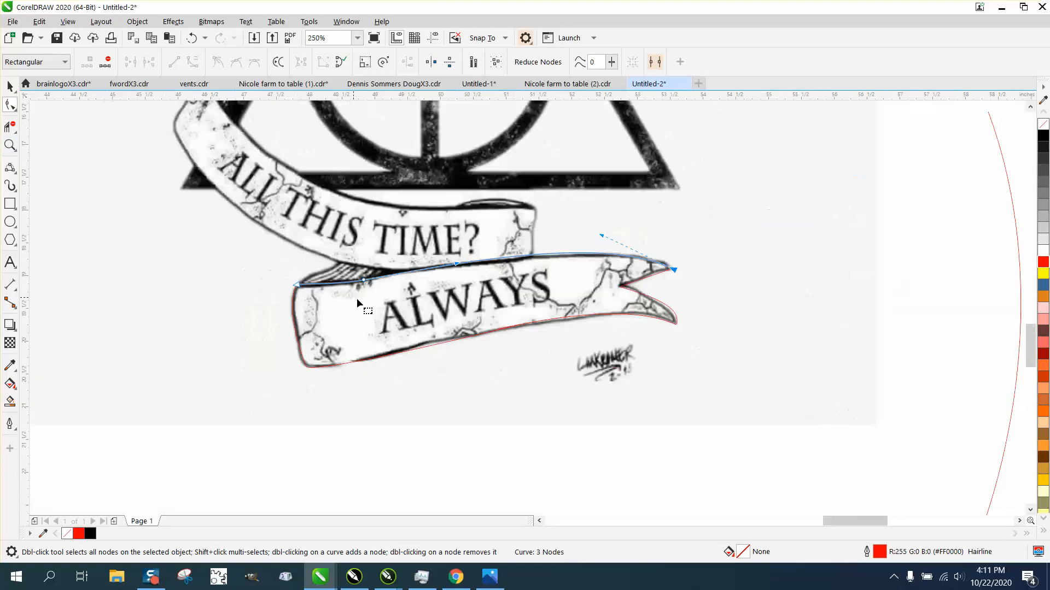
pyautogui.click(10, 166)
pyautogui.moveTo(533, 255); pyautogui.dragTo(534, 209)
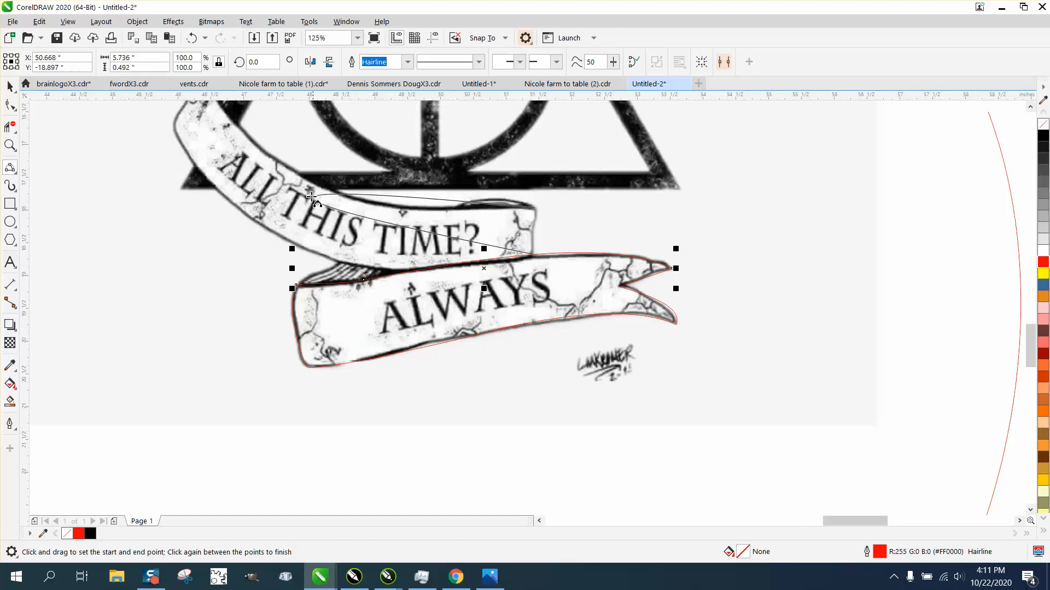
pyautogui.click(534, 227)
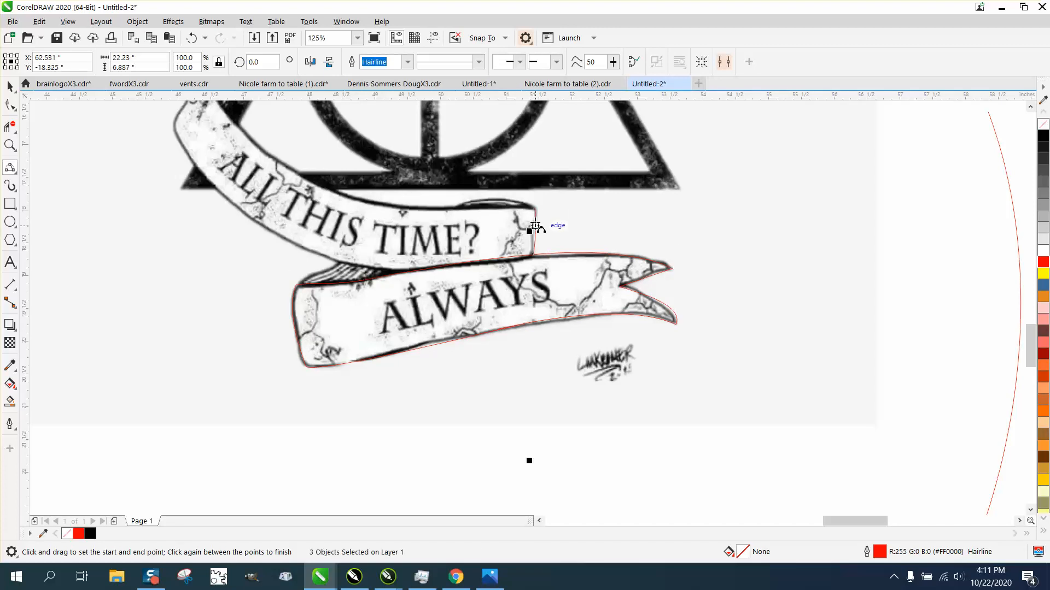
pyautogui.moveTo(535, 208); pyautogui.dragTo(207, 126)
pyautogui.click(331, 191)
pyautogui.click(232, 172)
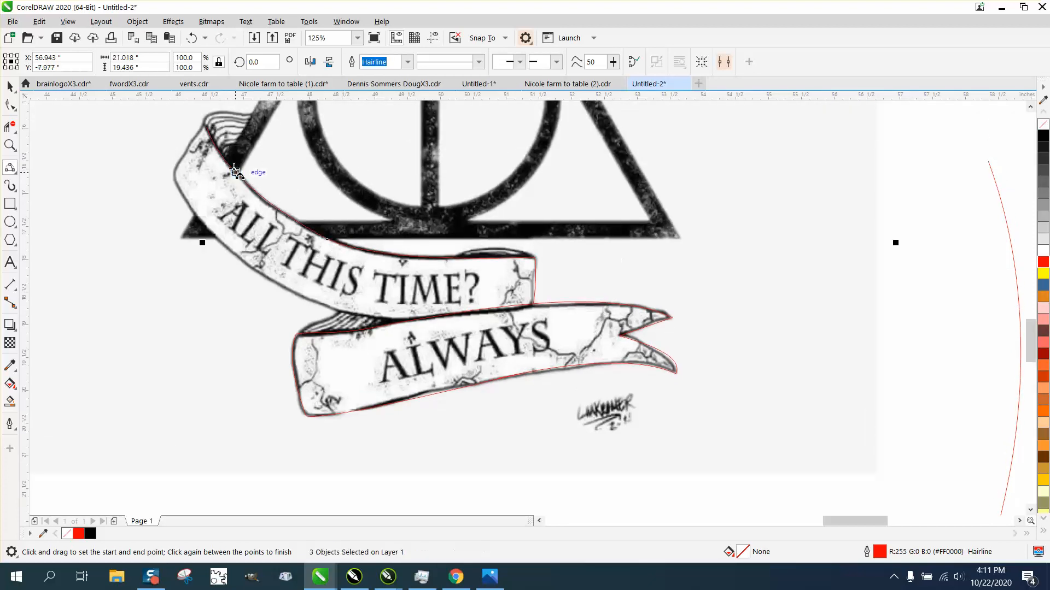
# Trace the raised end and the lower edge of the ALL THIS TIME? banner with 3-point curves.
pyautogui.moveTo(207, 121); pyautogui.dragTo(334, 323)
pyautogui.click(177, 172)
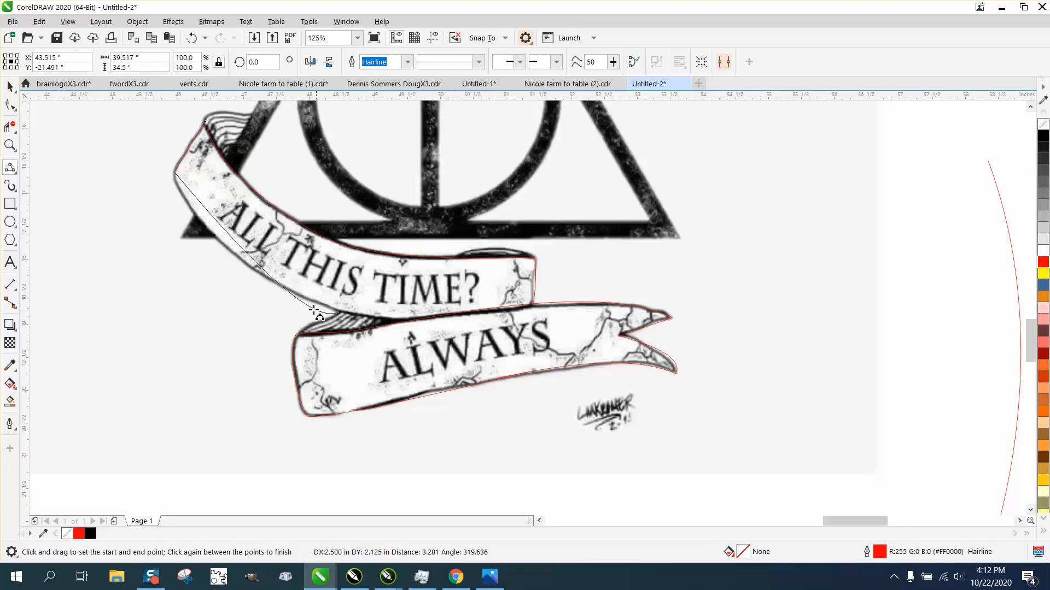
pyautogui.click(225, 244)
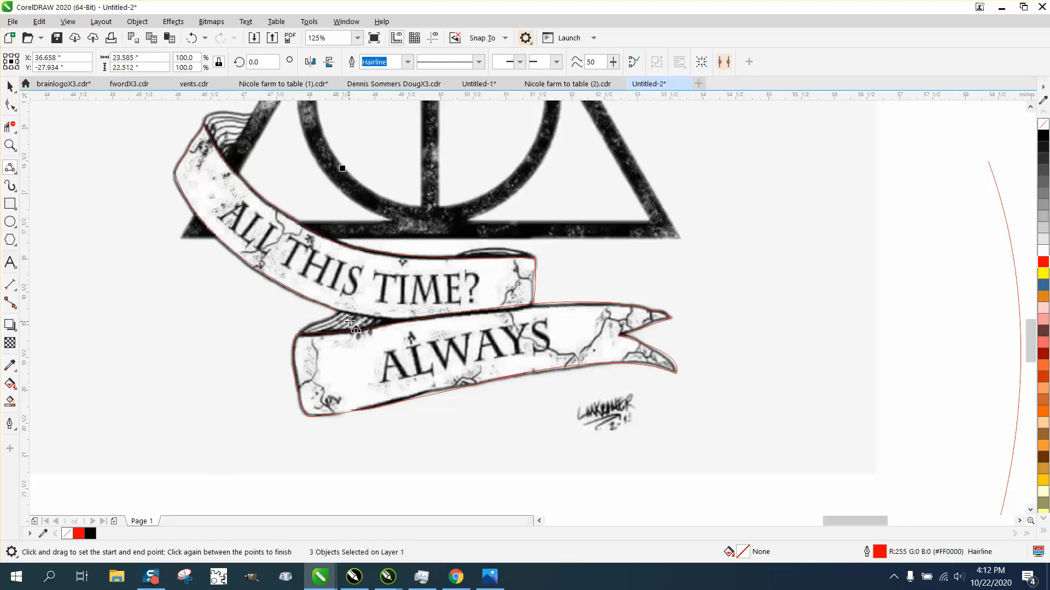
# Trace the ribbon fold between the two banners and the small fold above TIME? with 3-point curves.
pyautogui.moveTo(338, 311); pyautogui.dragTo(299, 333)
pyautogui.click(268, 339)
pyautogui.moveTo(509, 255); pyautogui.dragTo(451, 257)
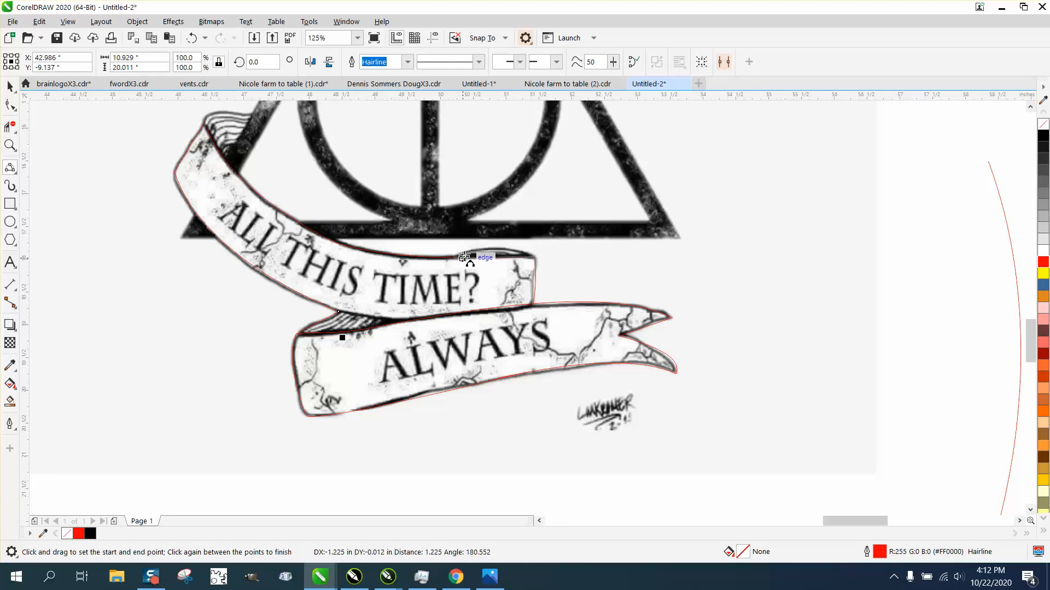
pyautogui.click(485, 249)
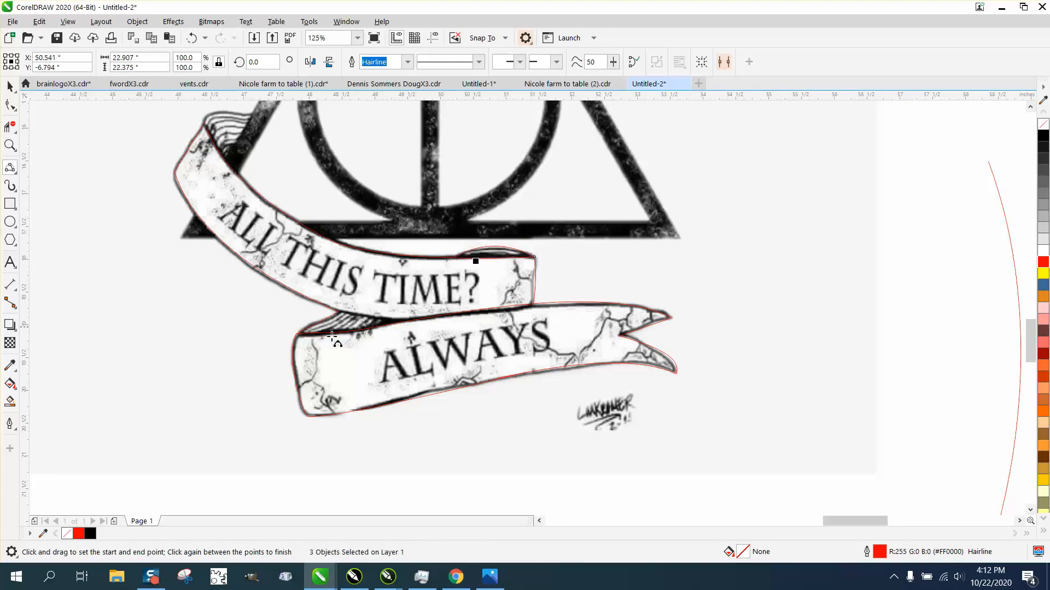
# Delete the large stray arcs farthest above the traced artwork.
pyautogui.click(15, 87)
pyautogui.scroll(-2, 626, 348)
pyautogui.scroll(-1, 326, 290)
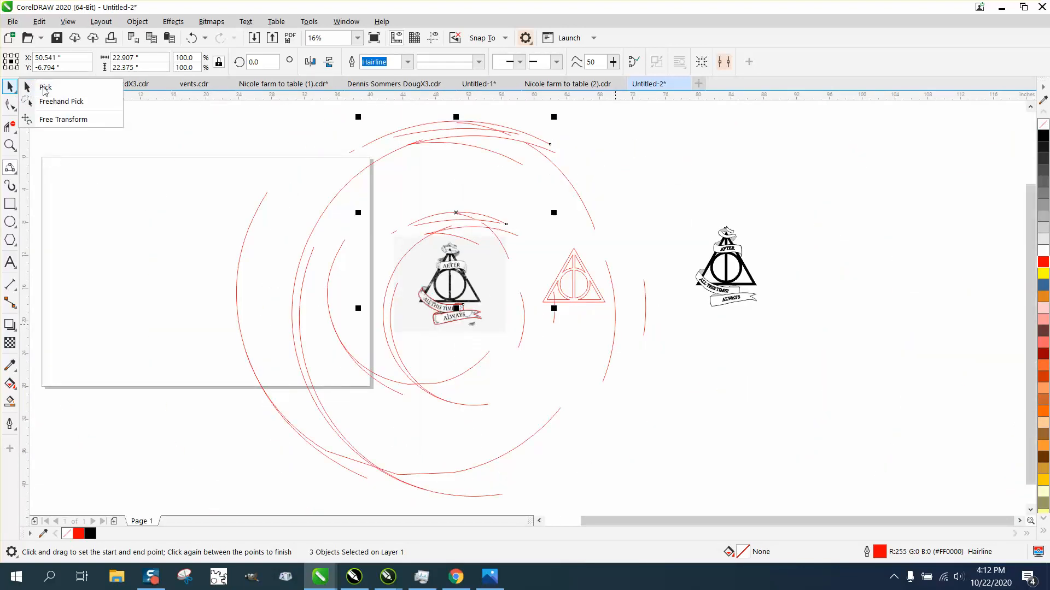
pyautogui.click(45, 88)
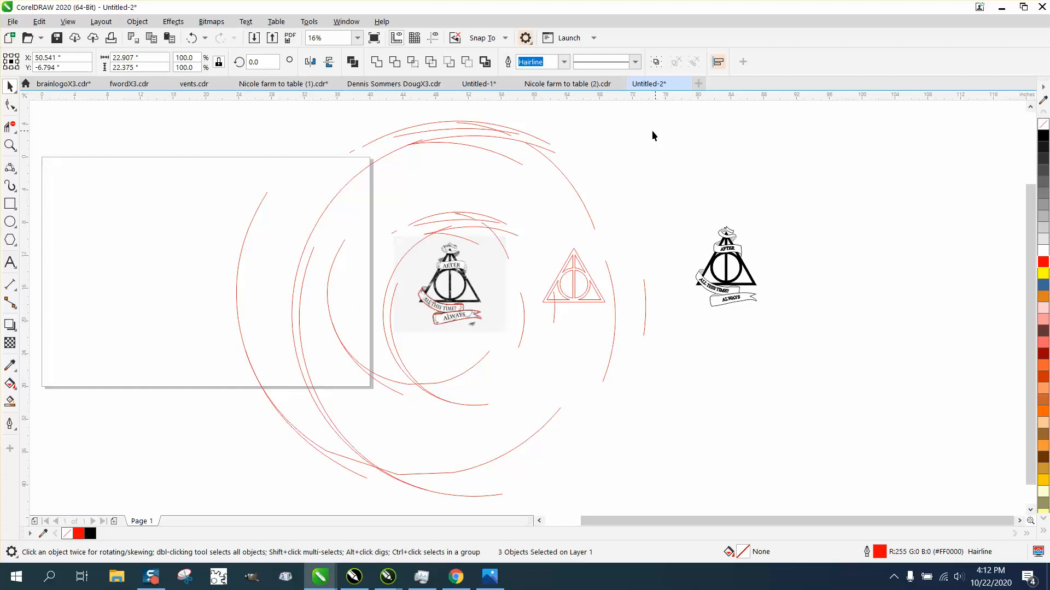
pyautogui.click(543, 141)
pyautogui.press('Delete')
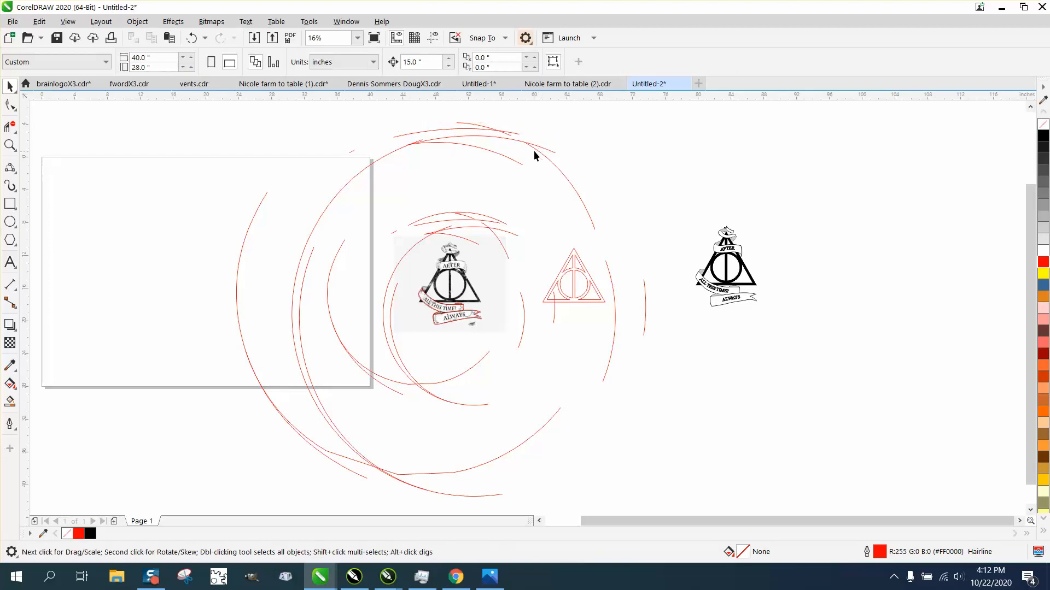
pyautogui.click(533, 150)
pyautogui.press('Delete')
pyautogui.moveTo(590, 173); pyautogui.dragTo(589, 173)
pyautogui.press('Delete')
# Delete the large stray arcs that cross the blank page beside the artwork.
pyautogui.click(270, 212)
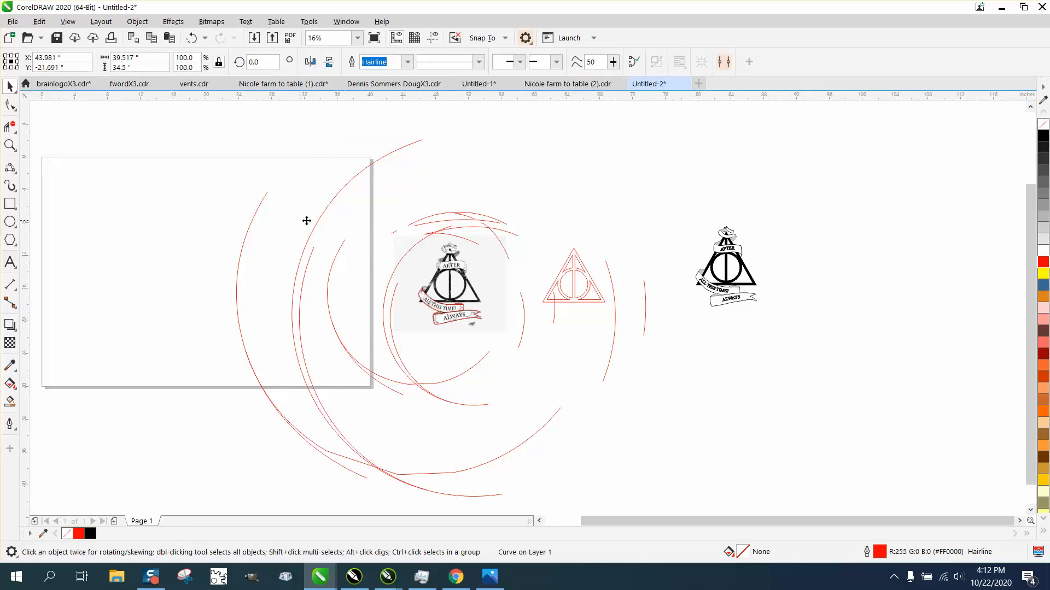
pyautogui.press('Delete')
pyautogui.click(324, 214)
pyautogui.press('Delete')
pyautogui.click(338, 254)
pyautogui.press('Delete')
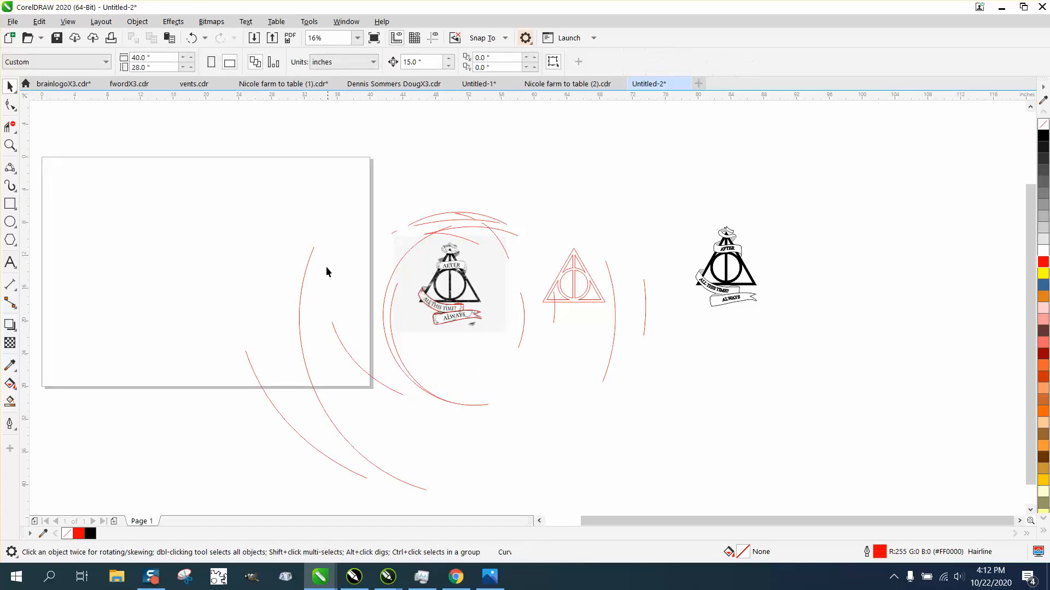
pyautogui.click(307, 271)
pyautogui.press('Delete')
# Delete the group of shallow stray arcs just above the bitmap image.
pyautogui.click(470, 221)
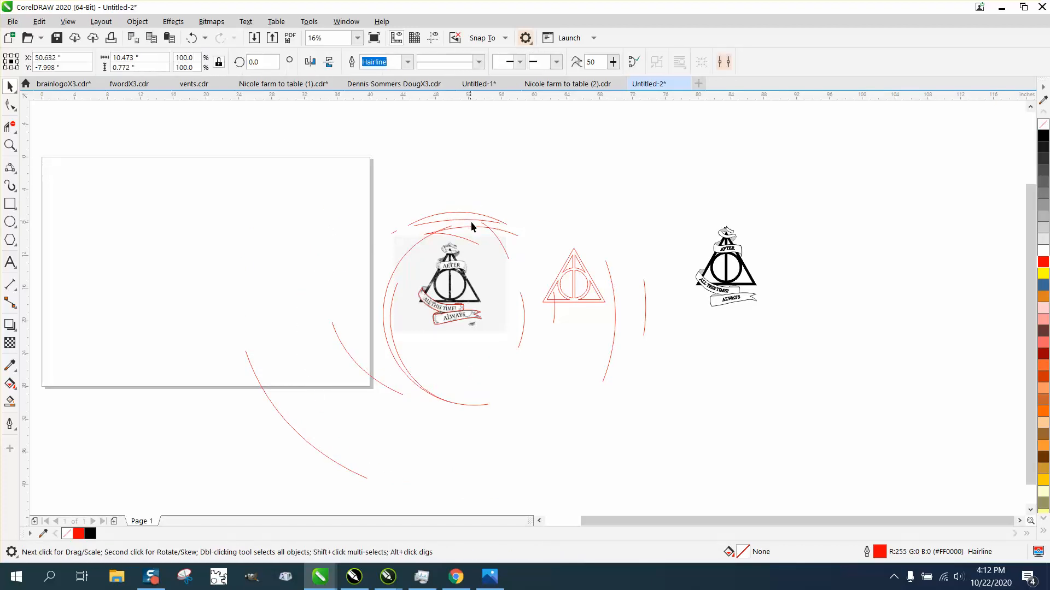
pyautogui.press('Delete')
pyautogui.click(478, 226)
pyautogui.press('Delete')
pyautogui.click(488, 228)
pyautogui.press('Delete')
pyautogui.click(497, 220)
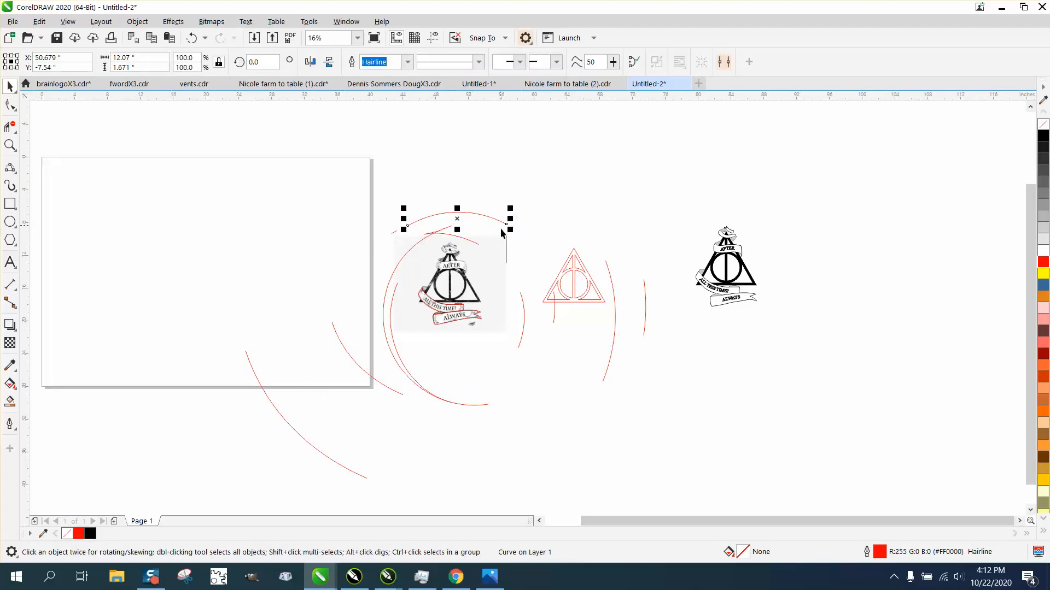
pyautogui.press('Delete')
# Delete the stray arcs that overlap the top of the bitmap and curve around it.
pyautogui.click(457, 239)
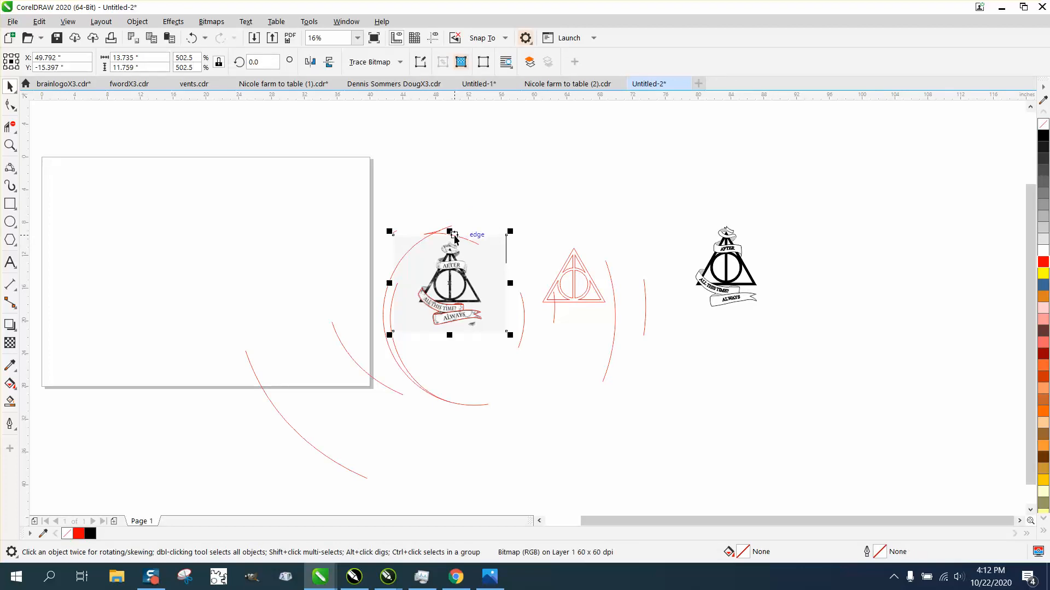
pyautogui.click(447, 224)
pyautogui.click(447, 226)
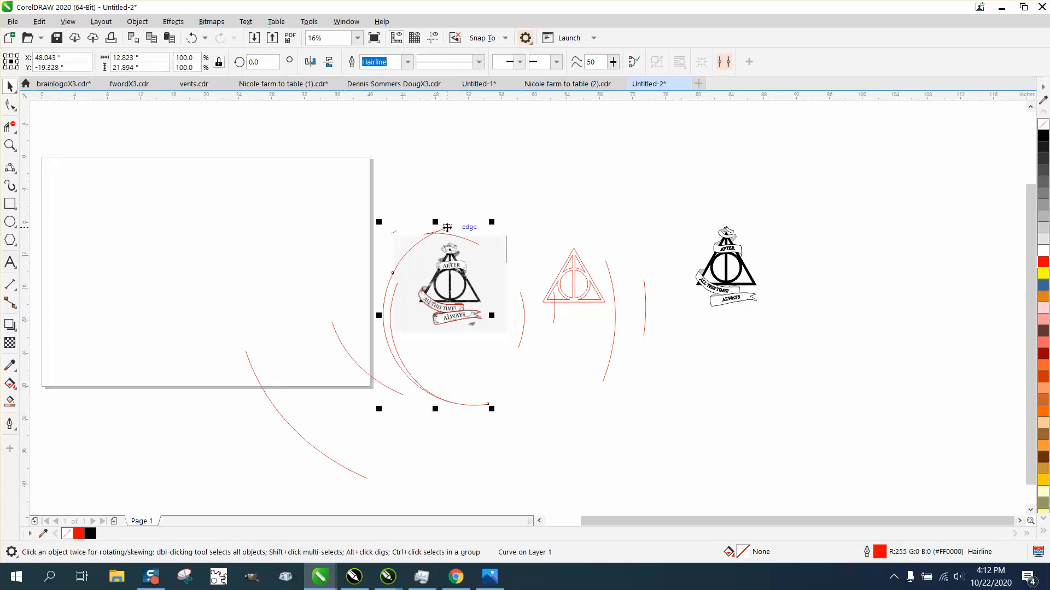
pyautogui.press('Delete')
pyautogui.click(451, 236)
pyautogui.press('Delete')
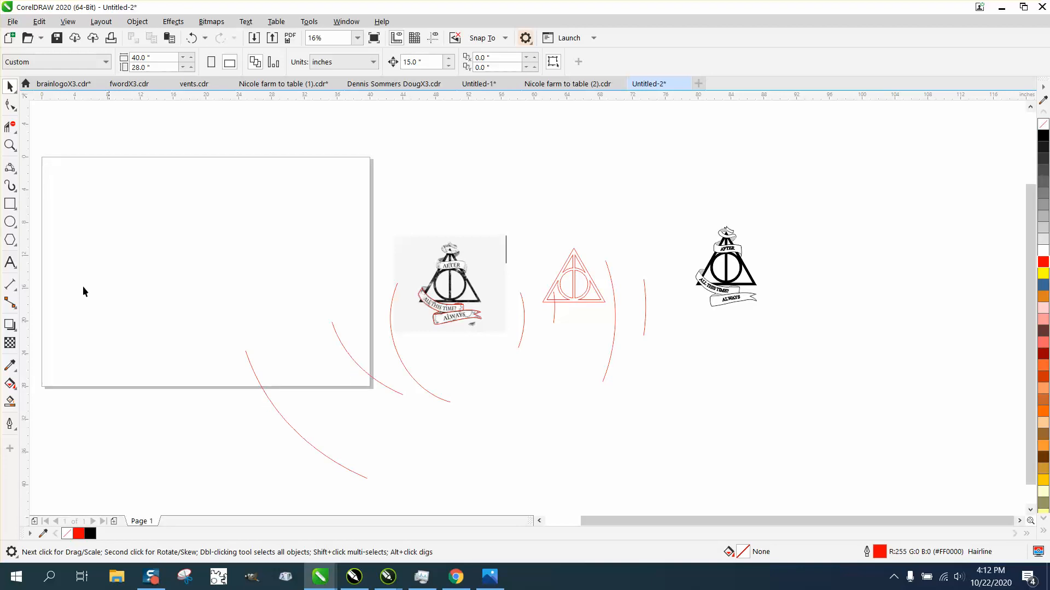
# Remove the remaining stray arcs below and beside the artwork with Virtual Segment Delete.
pyautogui.click(6, 127)
pyautogui.moveTo(369, 353); pyautogui.dragTo(288, 442)
pyautogui.moveTo(395, 410); pyautogui.dragTo(395, 411)
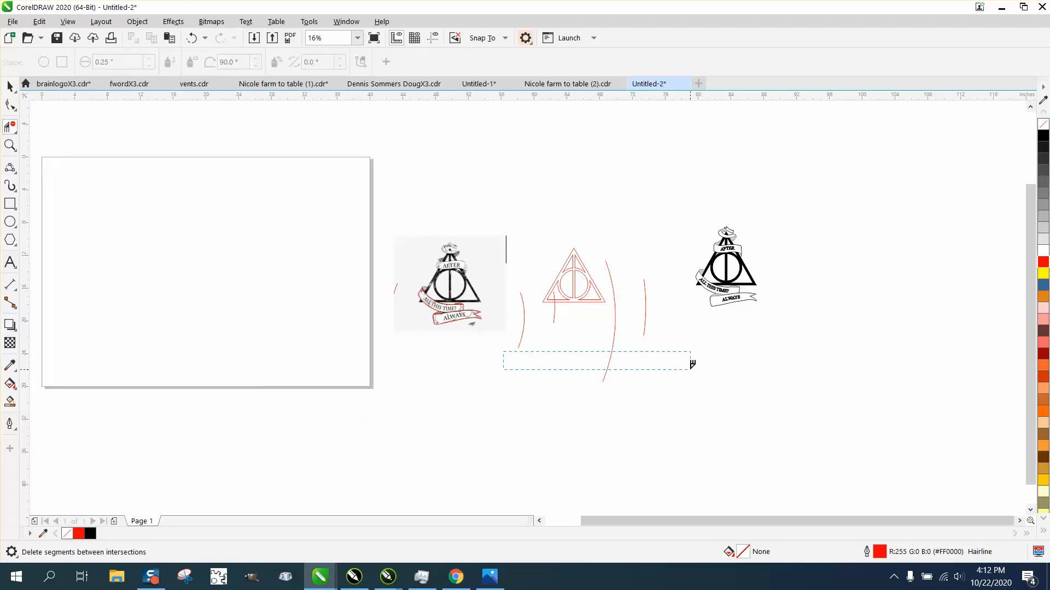
pyautogui.moveTo(690, 370); pyautogui.dragTo(690, 370)
pyautogui.moveTo(666, 322); pyautogui.dragTo(610, 337)
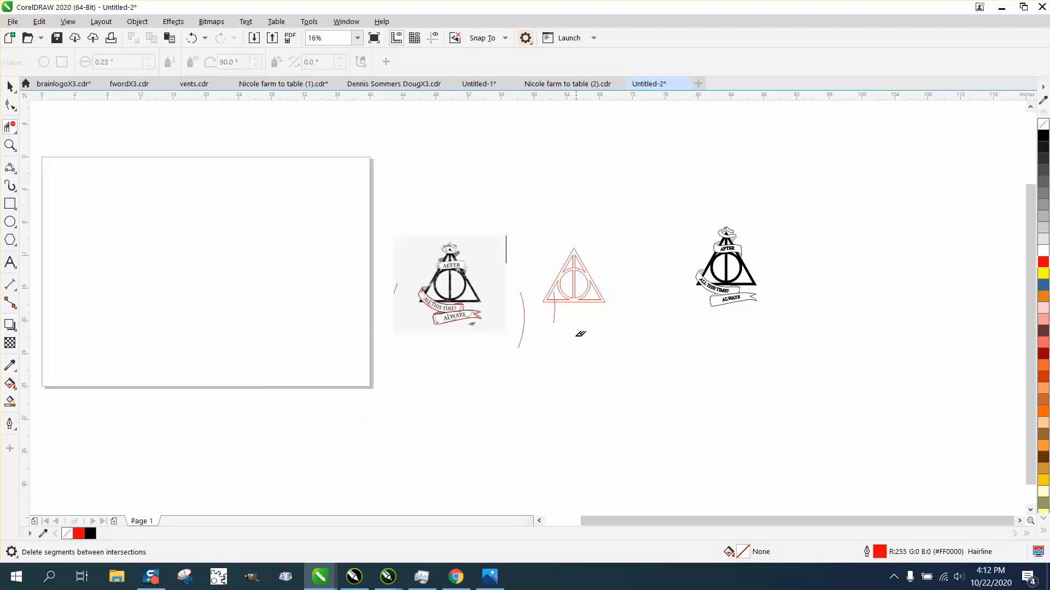
pyautogui.click(525, 322)
pyautogui.click(11, 96)
pyautogui.click(578, 279)
# Move the red triangle-and-circle outline straight up, clear of the stray segment inside it.
pyautogui.click(10, 86)
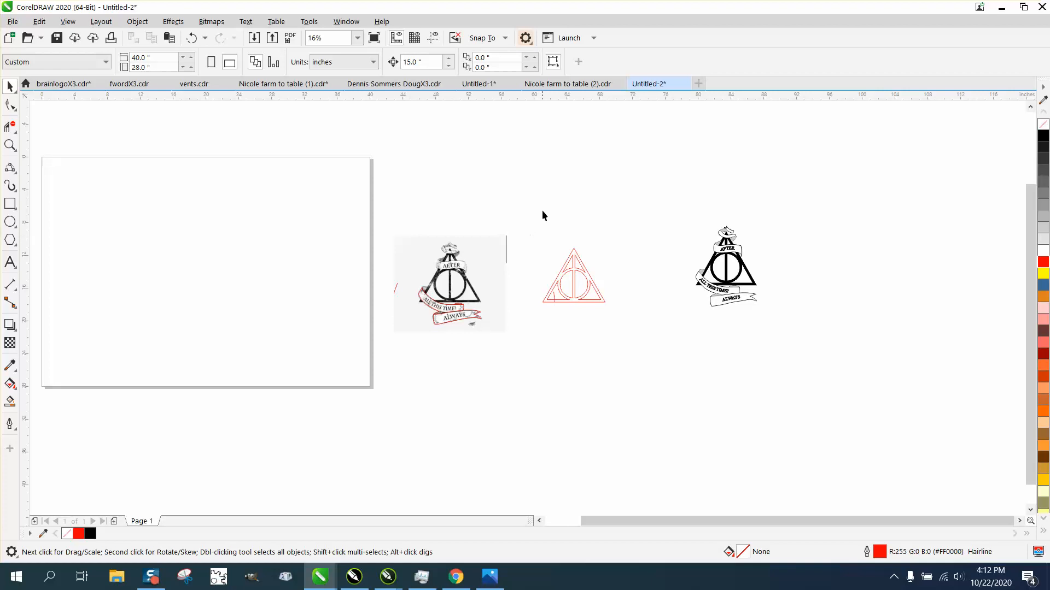
pyautogui.click(572, 251)
pyautogui.press('Up')
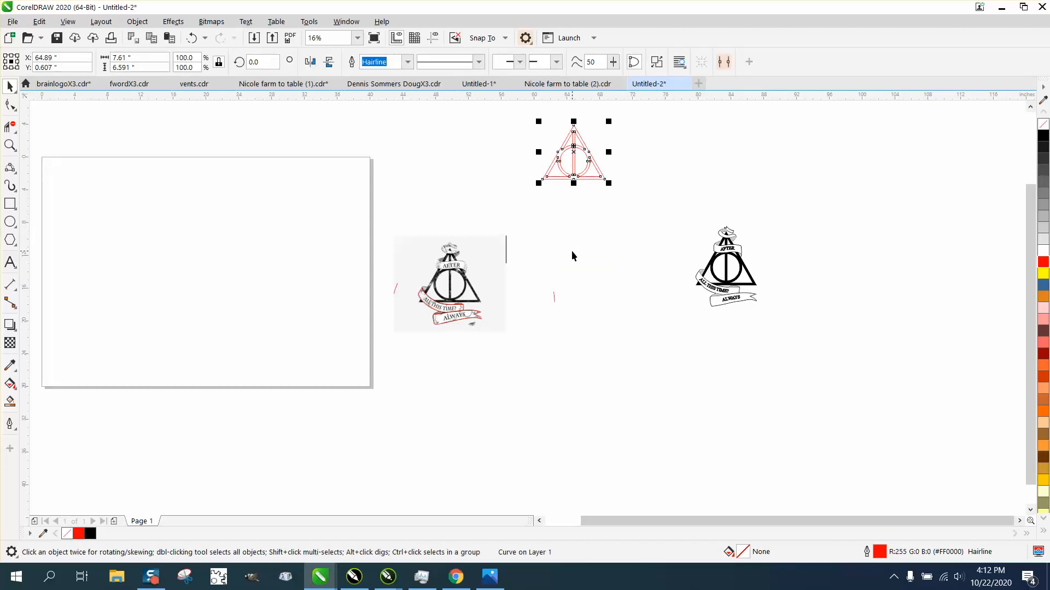
# Delete the short stray segment below the red triangle outline and move the outline straight down, level with the bitmap.
pyautogui.moveTo(546, 277); pyautogui.dragTo(592, 324)
pyautogui.press('Delete')
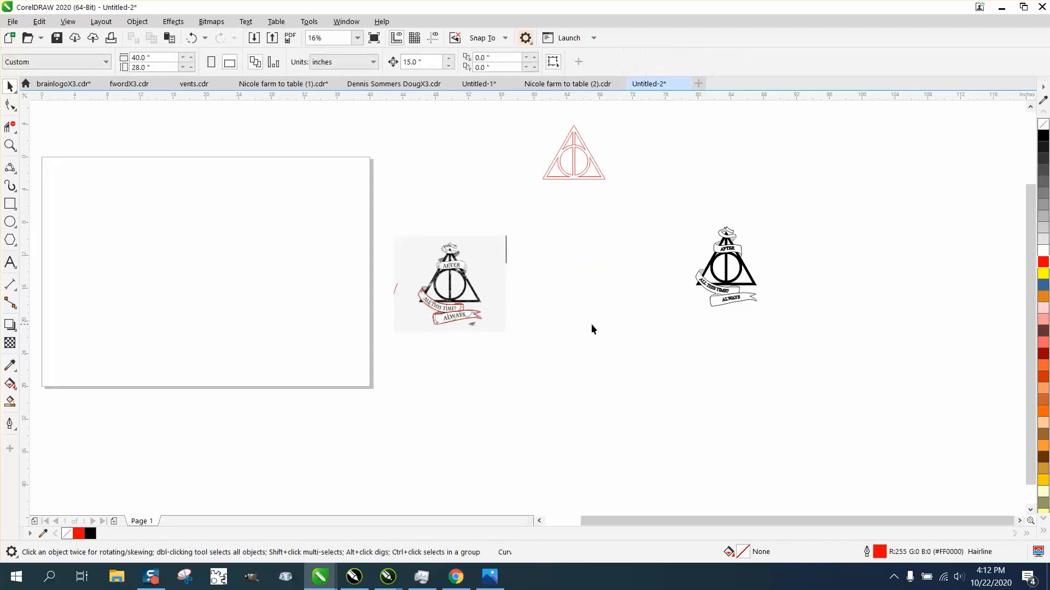
pyautogui.click(576, 178)
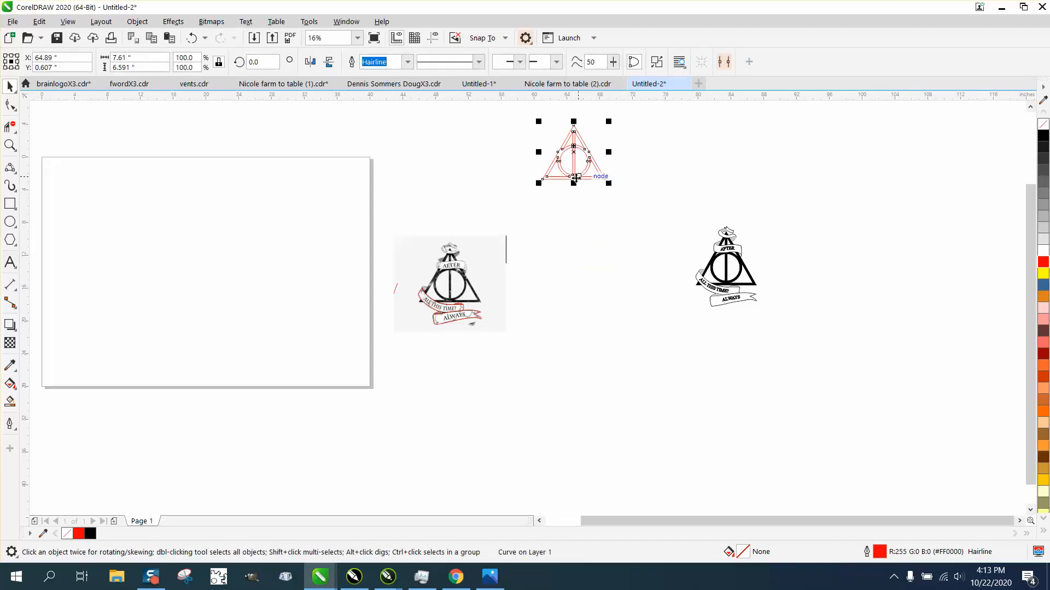
pyautogui.hotkey('shift', 'Right')
pyautogui.hotkey('shift', 'Left')
pyautogui.hotkey('shift', 'Down')
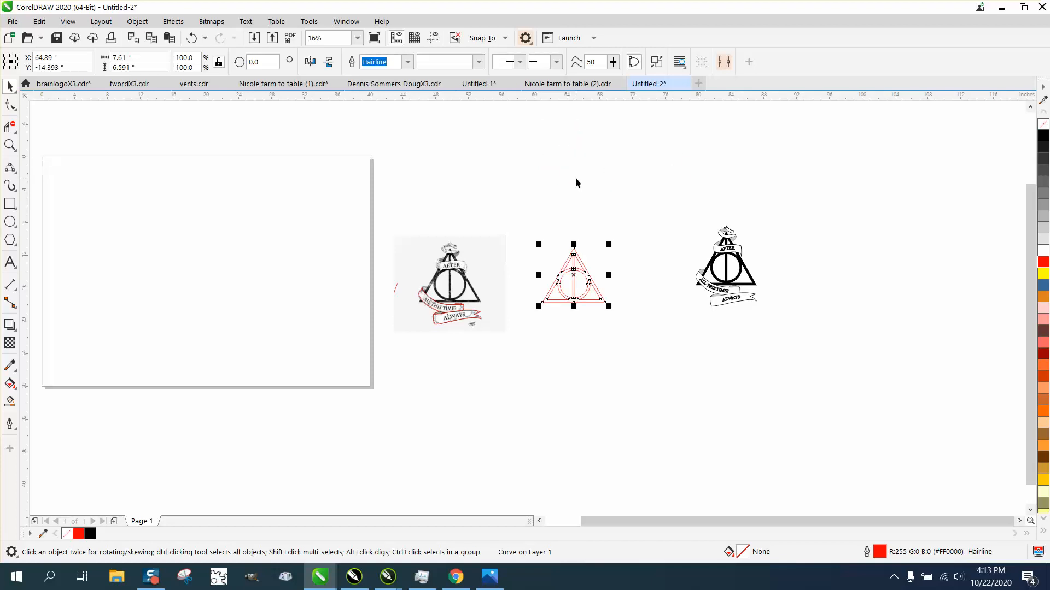
# Move the bitmap 30 inches to the right, past the red triangle outline.
pyautogui.click(501, 269)
pyautogui.hotkey('shift', 'Right')
pyautogui.hotkey('shift', 'Right')
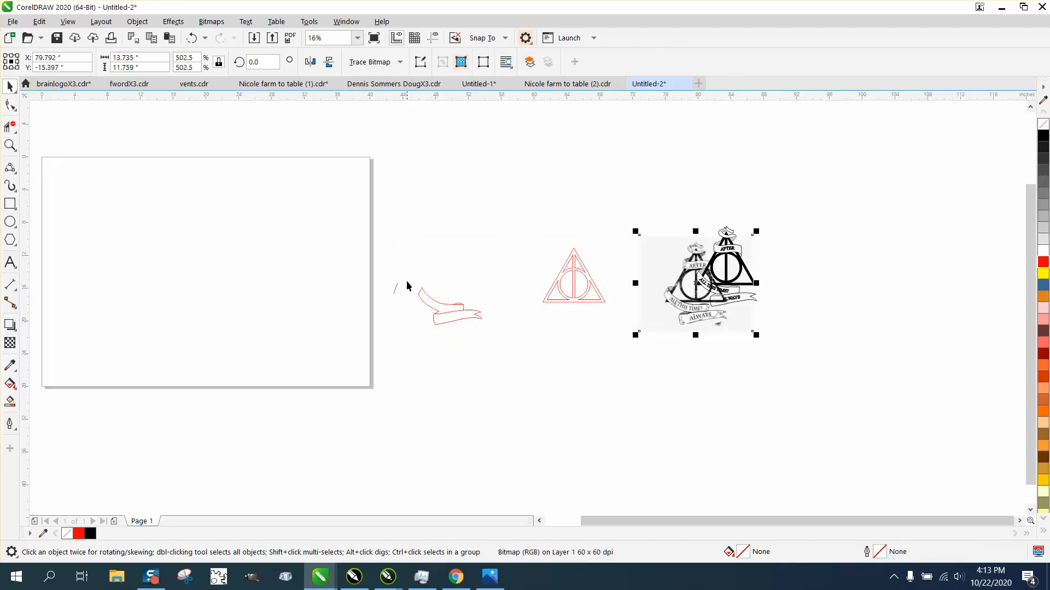
# Move the traced ribbon curves 15 inches to the right onto the base of the triangle outline.
pyautogui.moveTo(406, 288); pyautogui.dragTo(453, 336)
pyautogui.moveTo(508, 359); pyautogui.dragTo(507, 359)
pyautogui.hotkey('shift', 'Right')
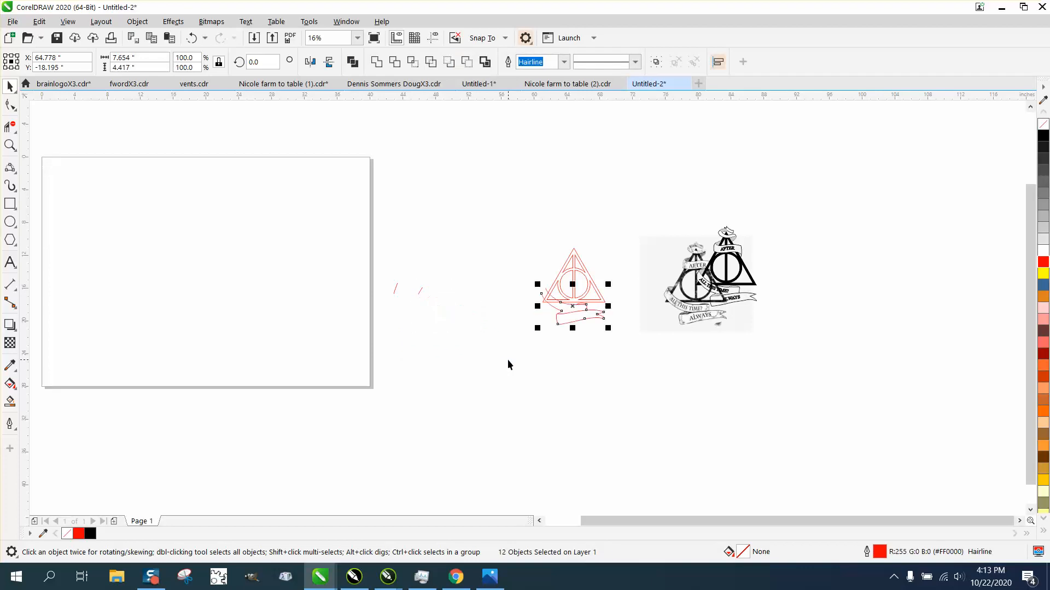
# Move the two leftover short segments 15 inches right to the ribbon's open end, and delete the outer stray one.
pyautogui.click(10, 145)
pyautogui.moveTo(692, 377); pyautogui.dragTo(691, 376)
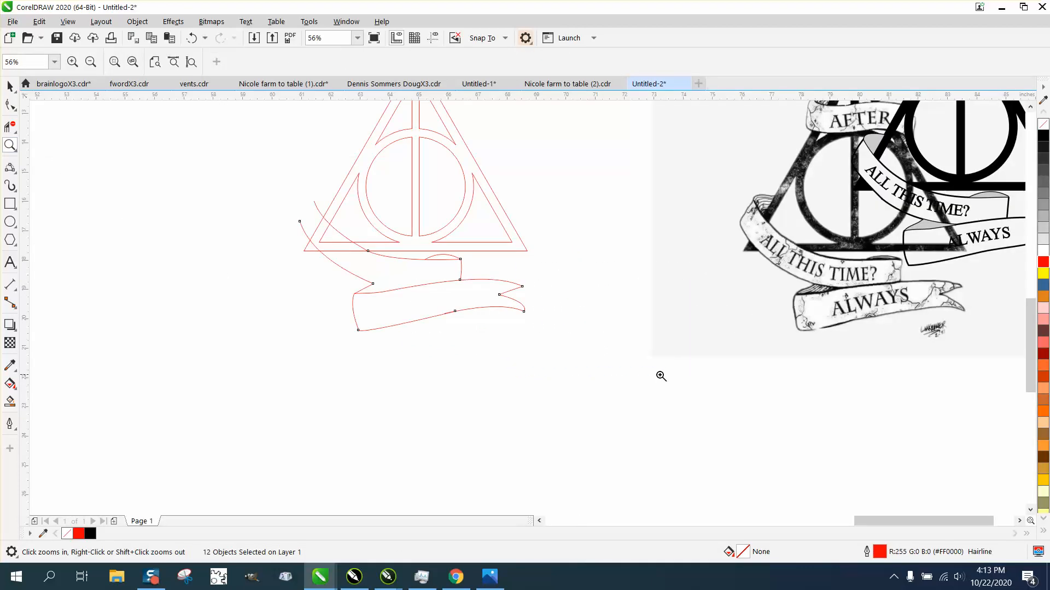
pyautogui.scroll(-2, 507, 301)
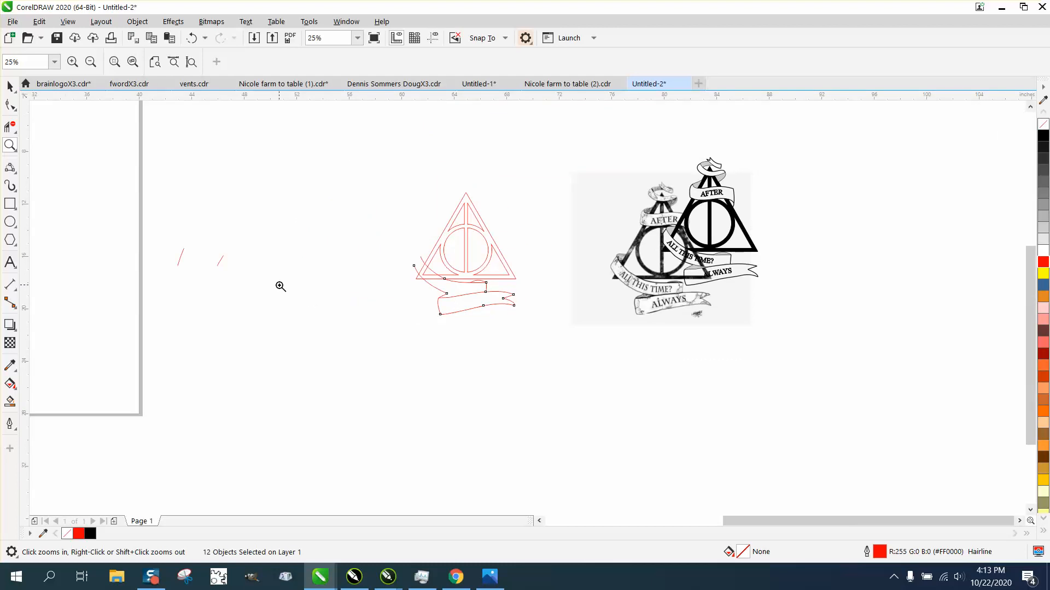
pyautogui.click(11, 88)
pyautogui.moveTo(154, 223); pyautogui.dragTo(290, 300)
pyautogui.hotkey('shift', 'Right')
pyautogui.hotkey('shift', 'Right')
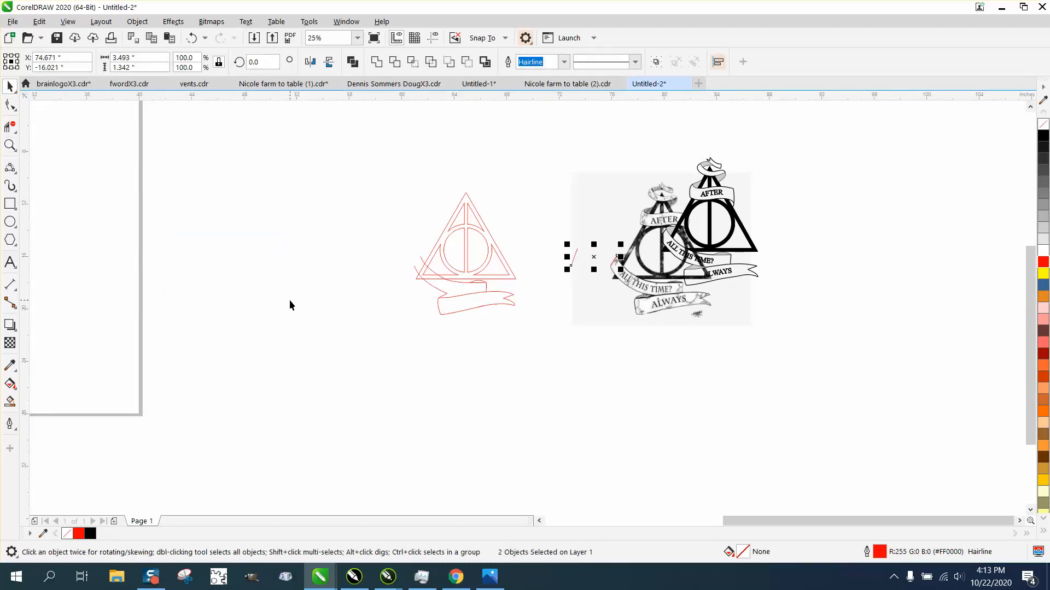
pyautogui.hotkey('shift', 'Left')
pyautogui.click(308, 300)
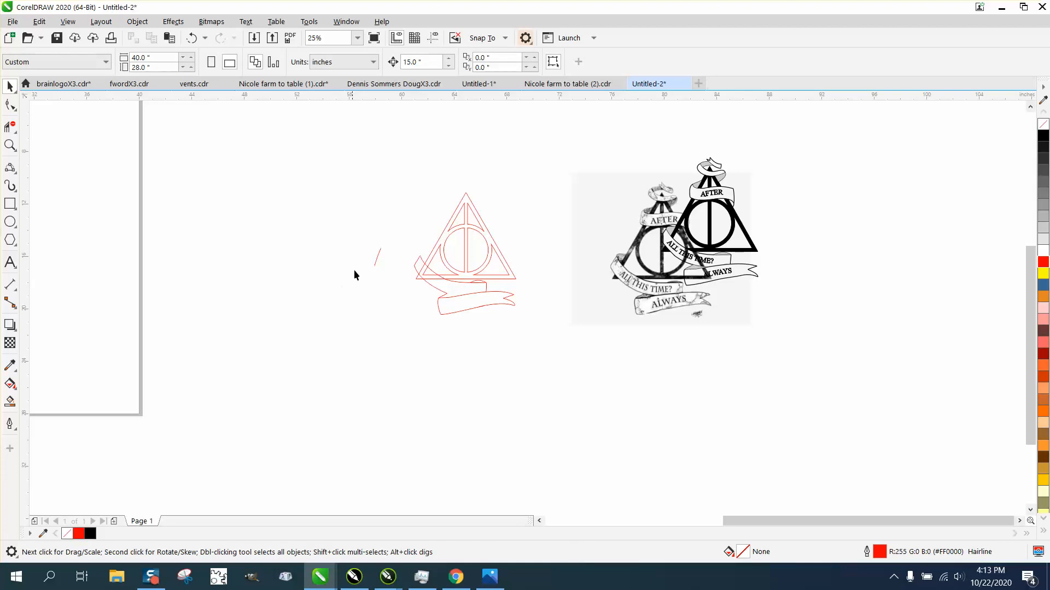
pyautogui.click(377, 258)
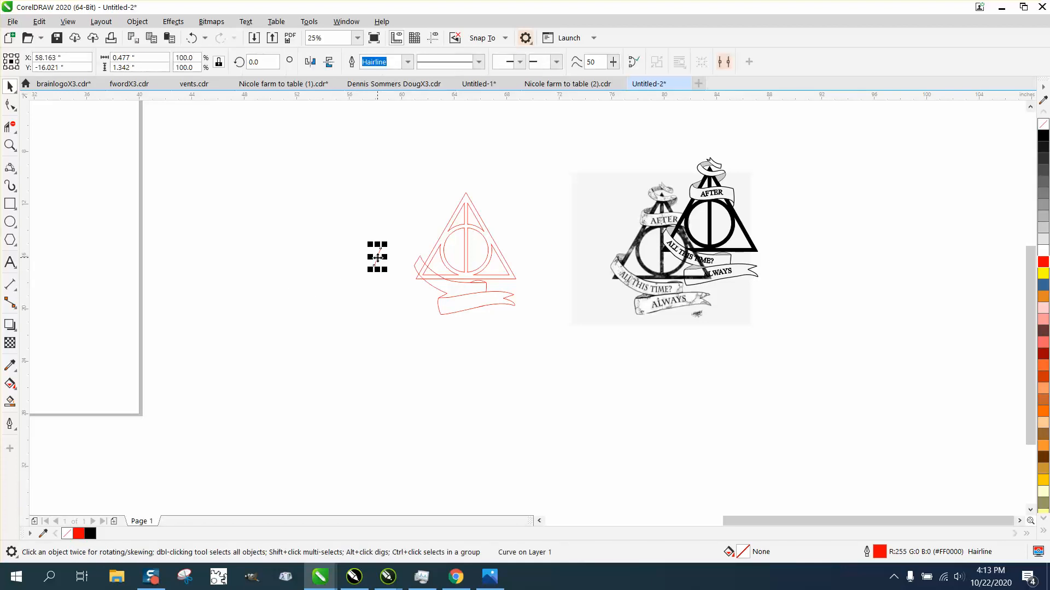
pyautogui.press('Delete')
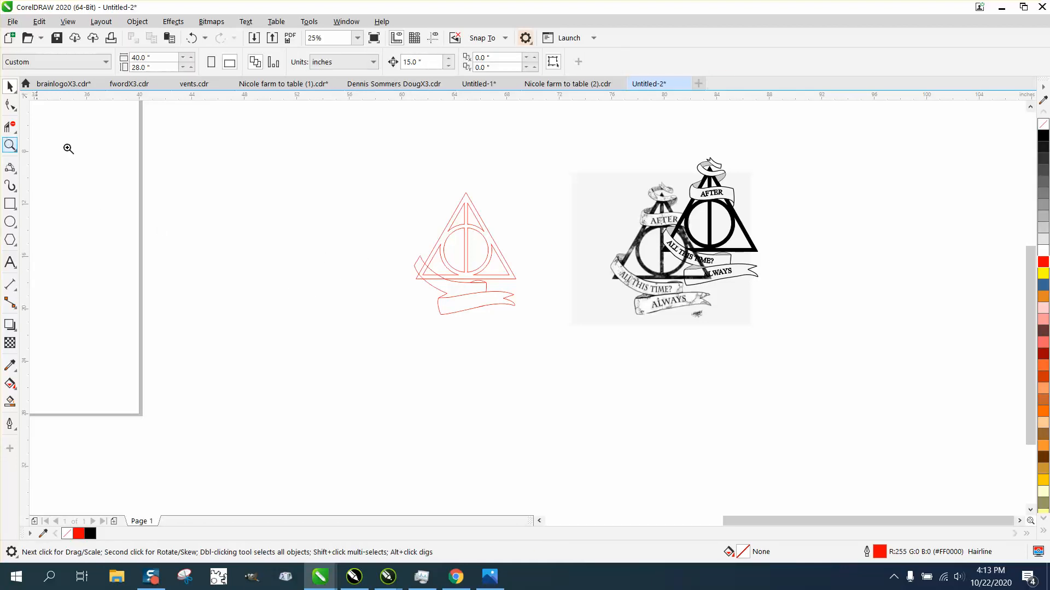
# Draw a 3-point curve about 0.7 inch wide from the ribbon's upper-left corner to the triangle's outer left edge.
pyautogui.moveTo(370, 218); pyautogui.dragTo(619, 370)
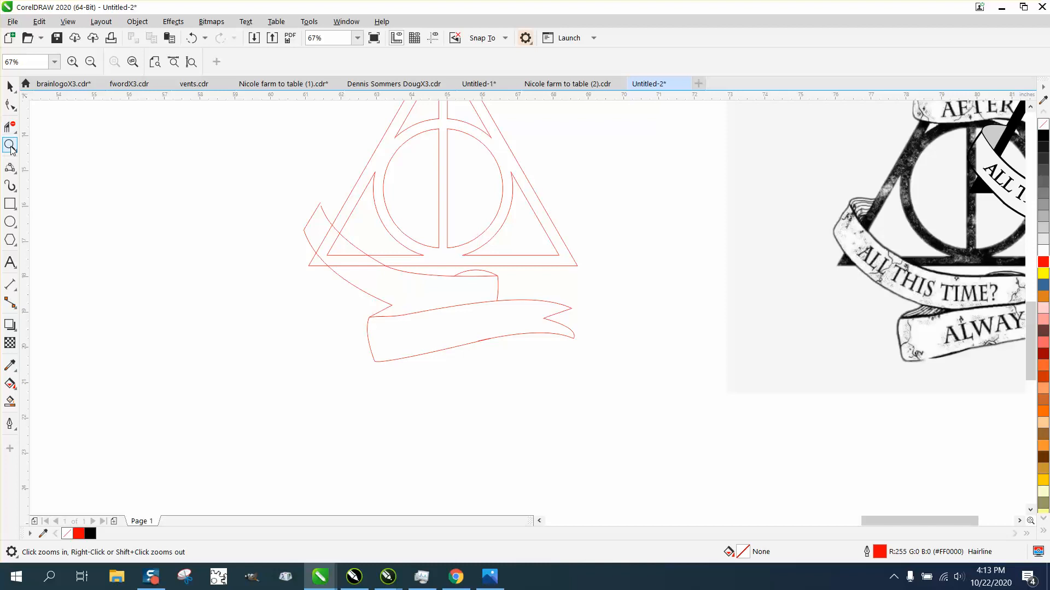
pyautogui.click(13, 169)
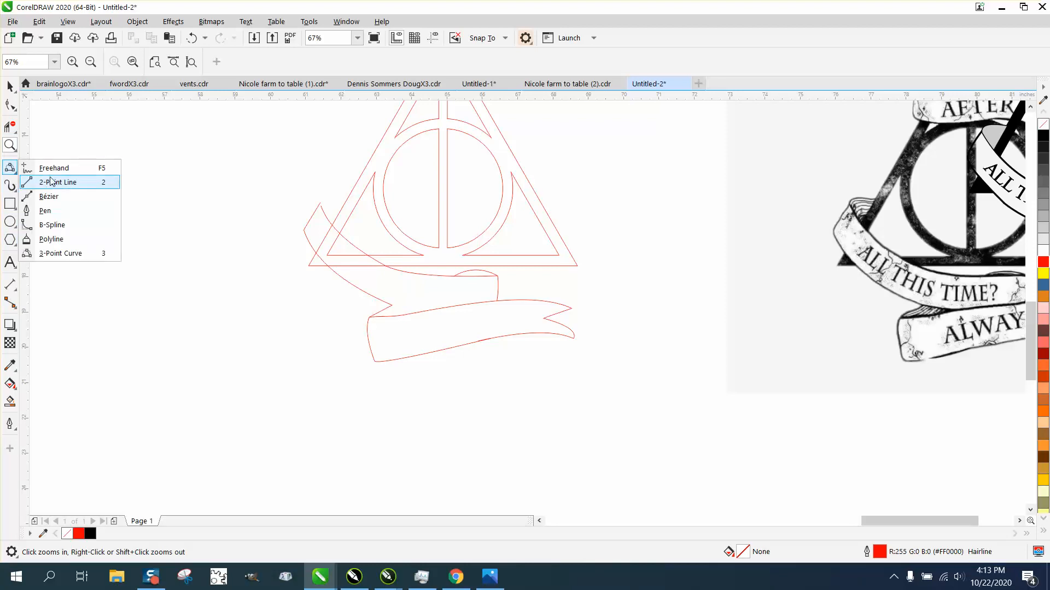
pyautogui.click(55, 253)
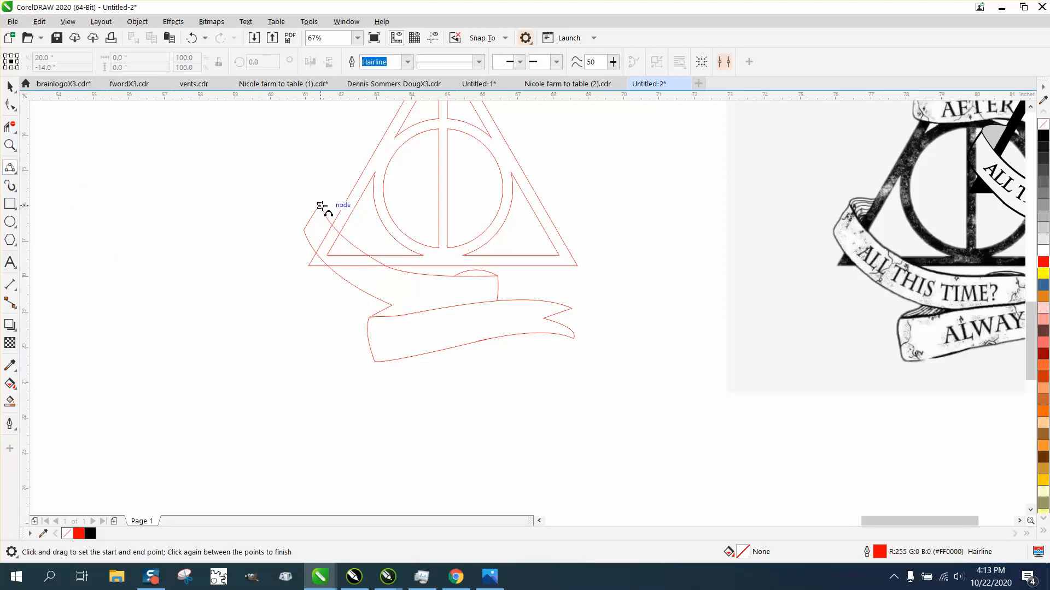
pyautogui.moveTo(322, 206); pyautogui.dragTo(345, 206)
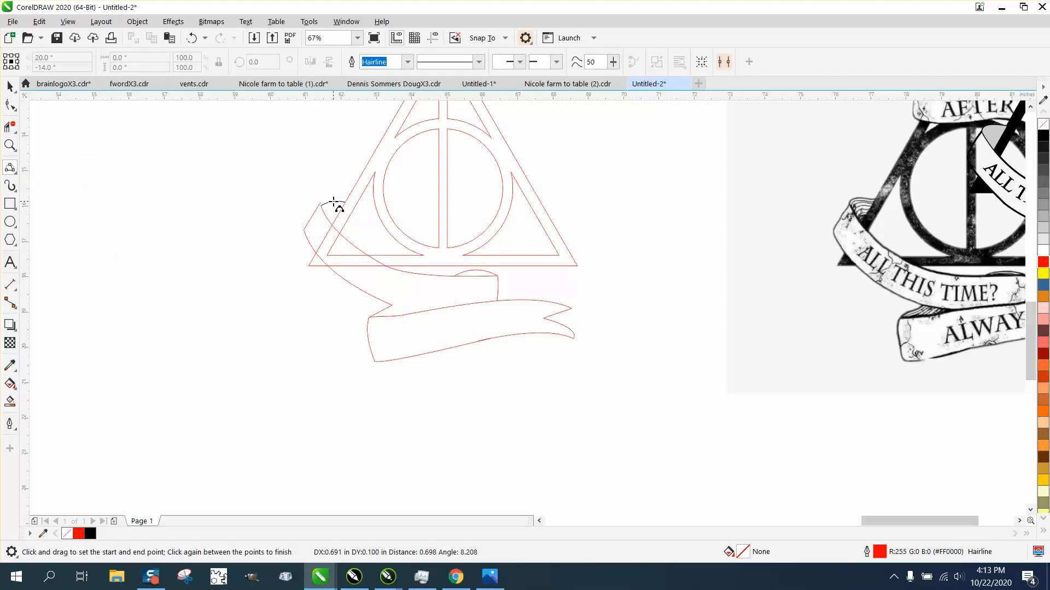
pyautogui.click(333, 202)
# Move the upper end node of the ribbon's short left edge onto the start of the new fold curve.
pyautogui.click(10, 145)
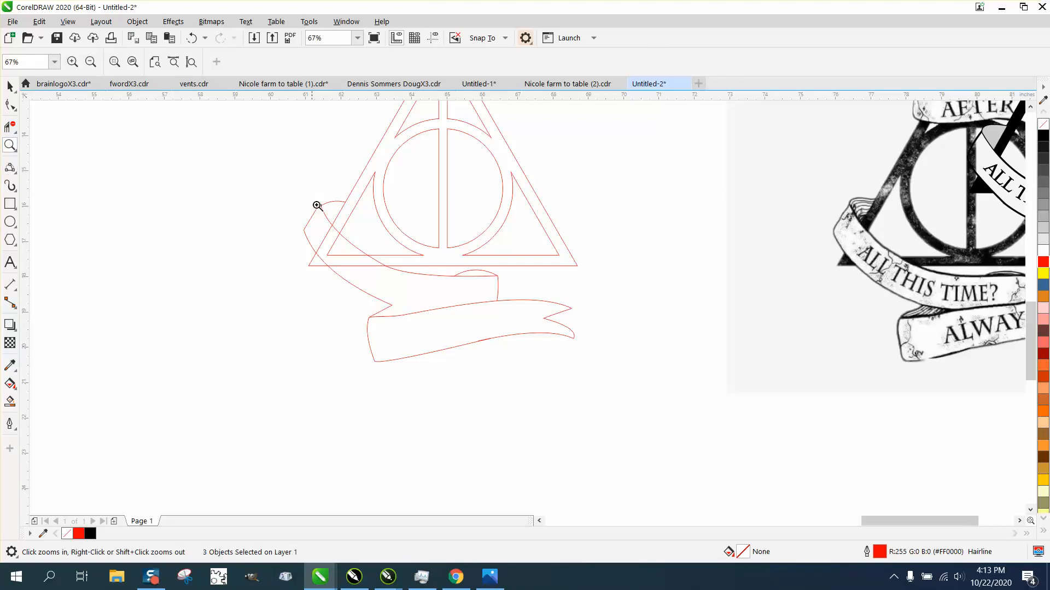
pyautogui.moveTo(317, 206); pyautogui.dragTo(377, 232)
pyautogui.click(9, 104)
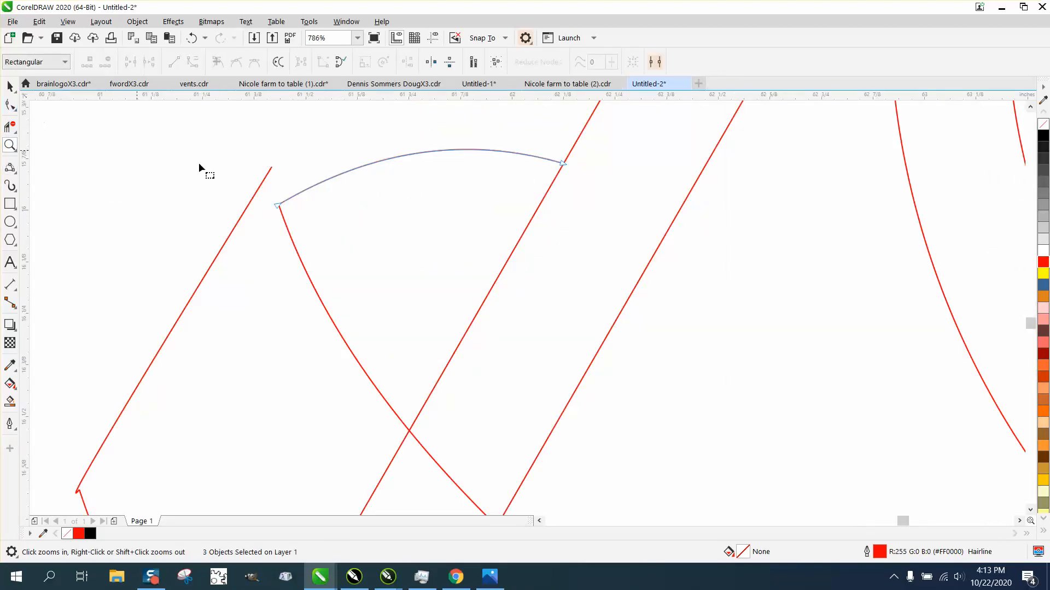
pyautogui.click(270, 171)
pyautogui.moveTo(271, 169); pyautogui.dragTo(279, 203)
# Draw a sagging 3-point curve about 1.2 inches long from the fold corner between the ribbons to the lower ribbon's top edge.
pyautogui.scroll(-3, 75, 141)
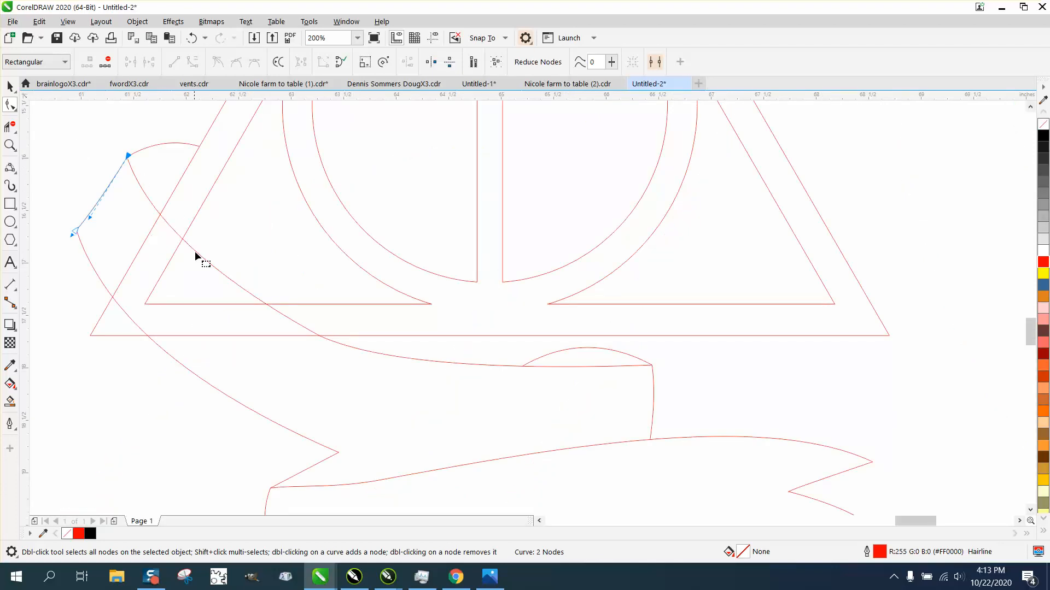
pyautogui.scroll(-2, 212, 282)
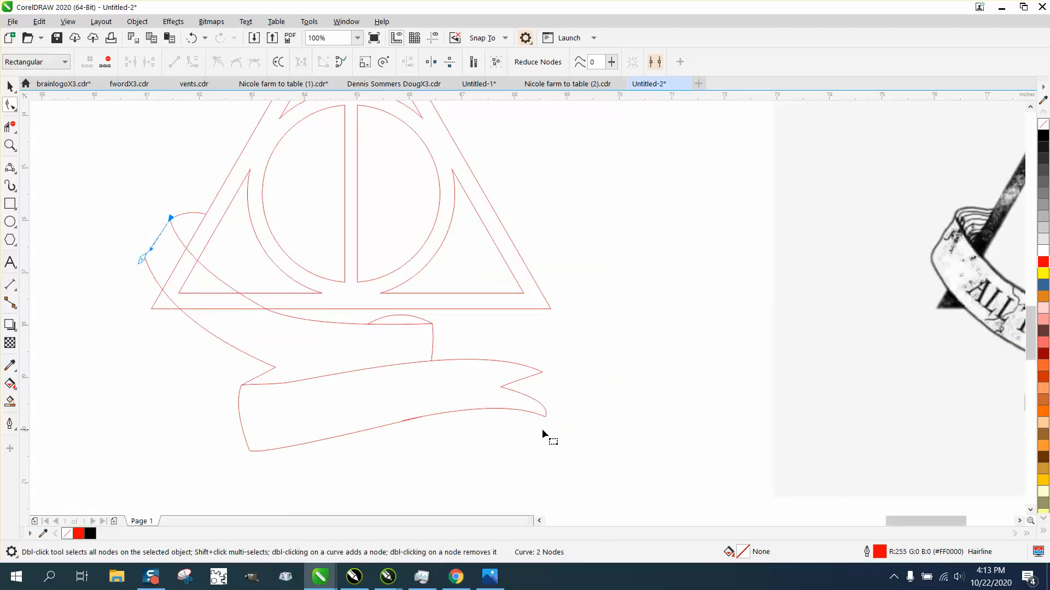
pyautogui.scroll(-1, 316, 374)
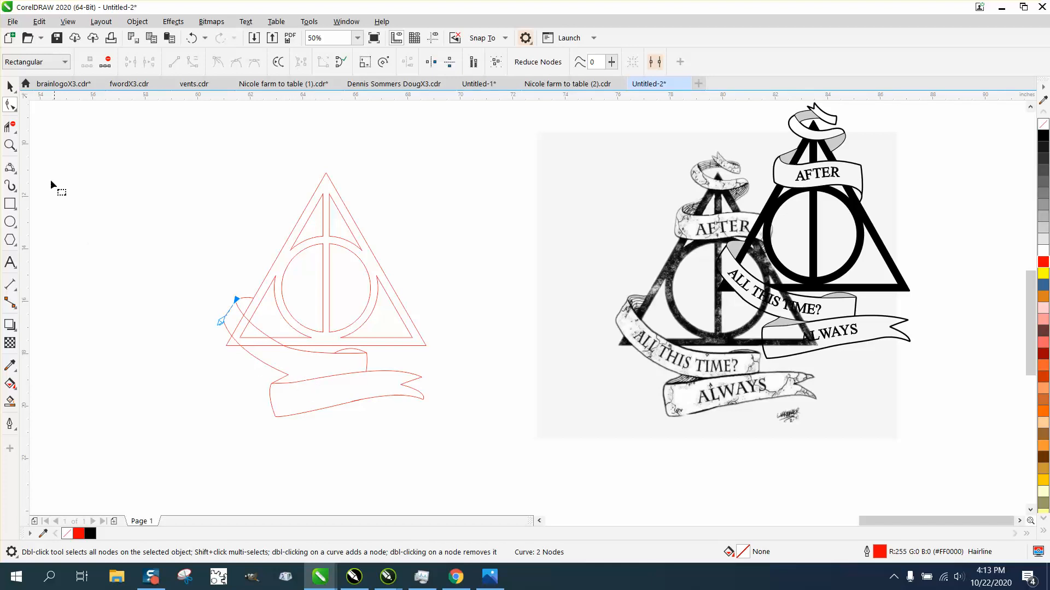
pyautogui.click(9, 146)
pyautogui.moveTo(431, 436); pyautogui.dragTo(431, 437)
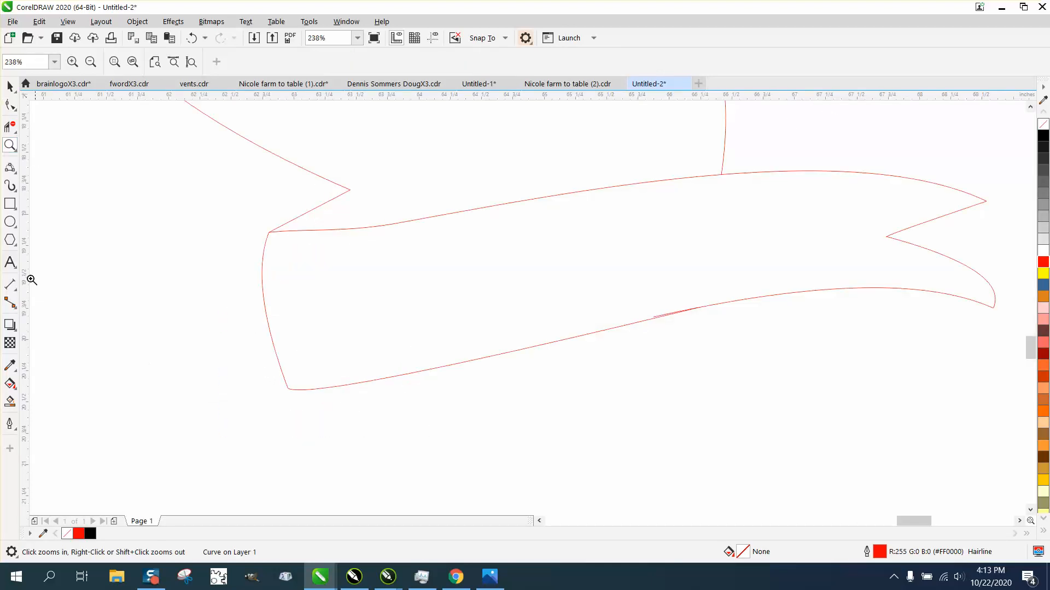
pyautogui.click(10, 167)
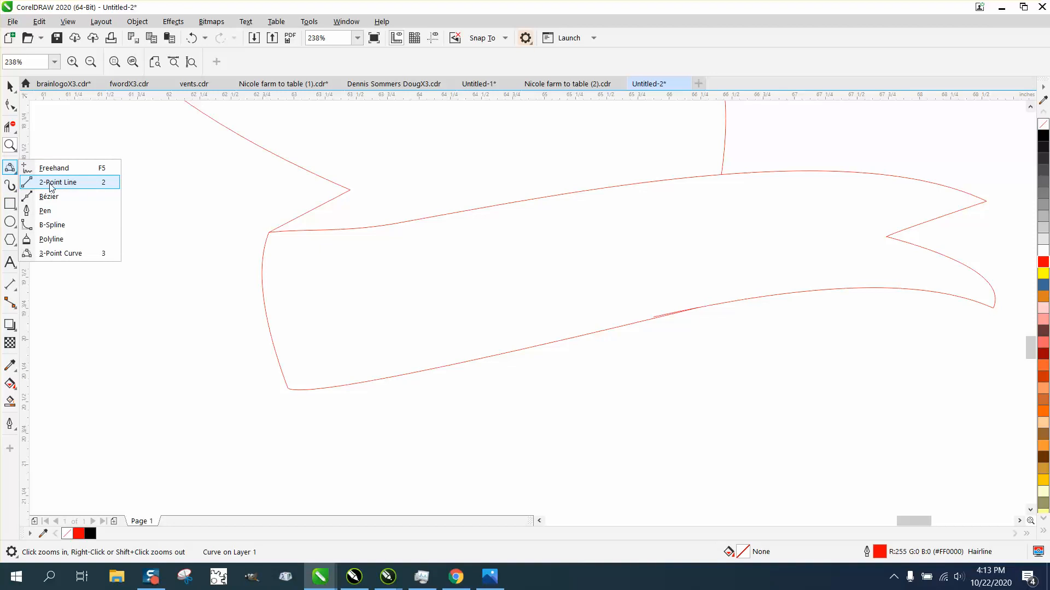
pyautogui.click(60, 253)
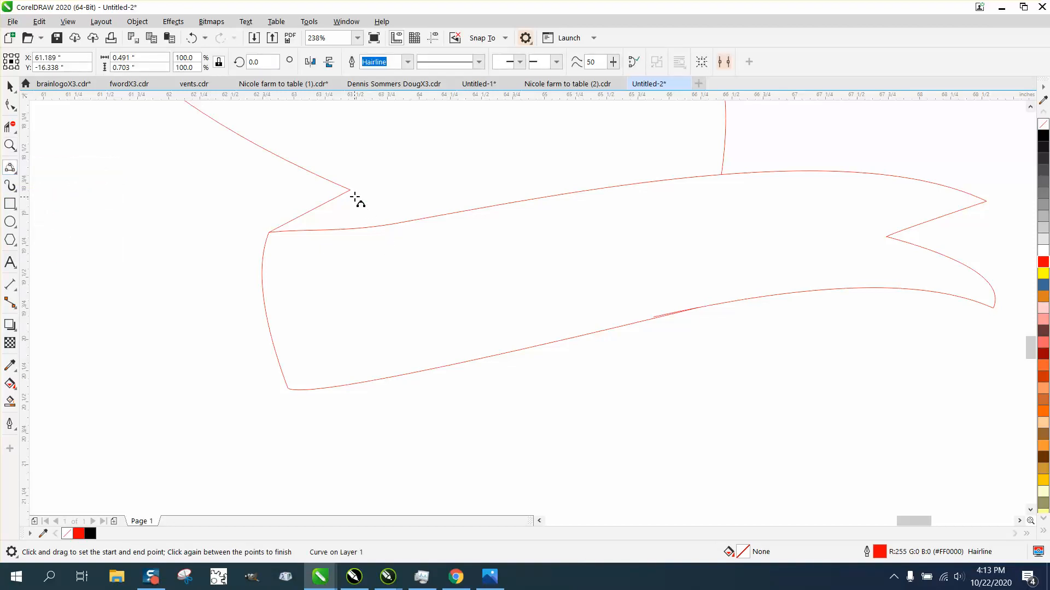
pyautogui.moveTo(351, 190); pyautogui.dragTo(482, 208)
pyautogui.click(445, 211)
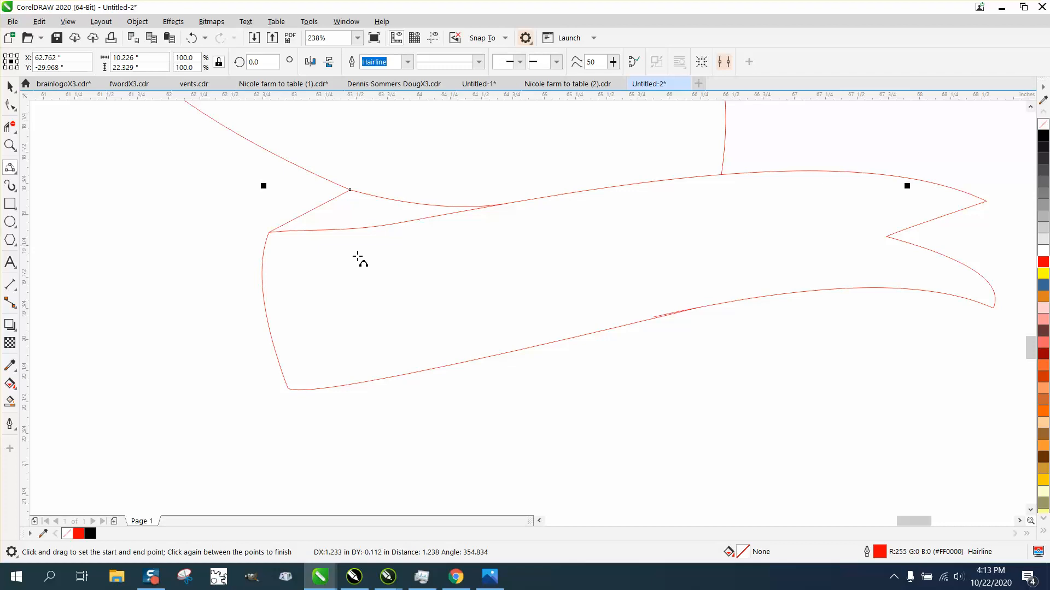
# Remove the piece of the upper ribbon's top edge between the triangle's two left lines with Virtual Segment Delete.
pyautogui.scroll(-3, 64, 376)
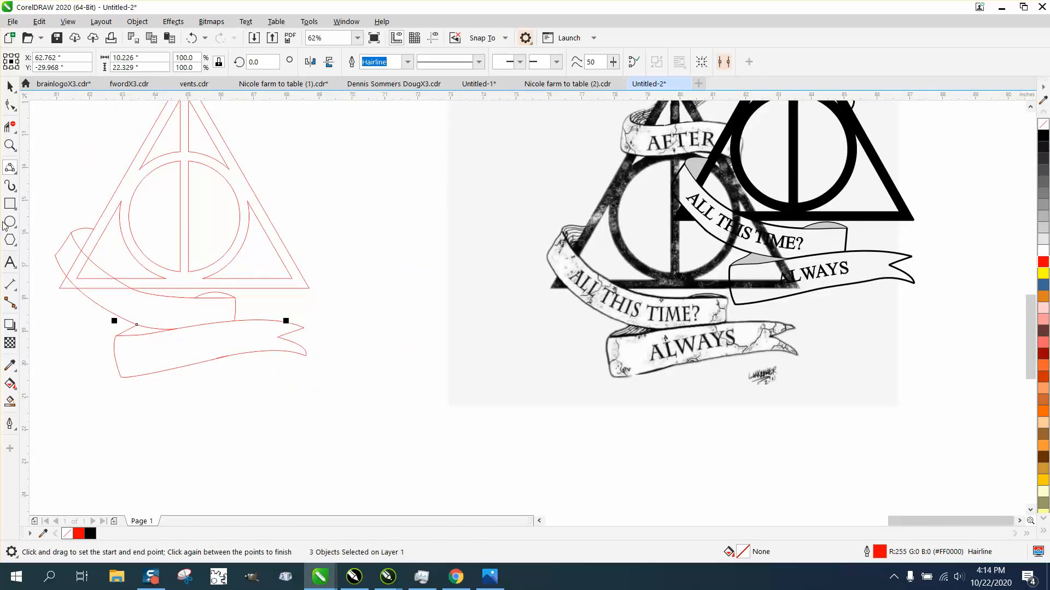
pyautogui.click(10, 145)
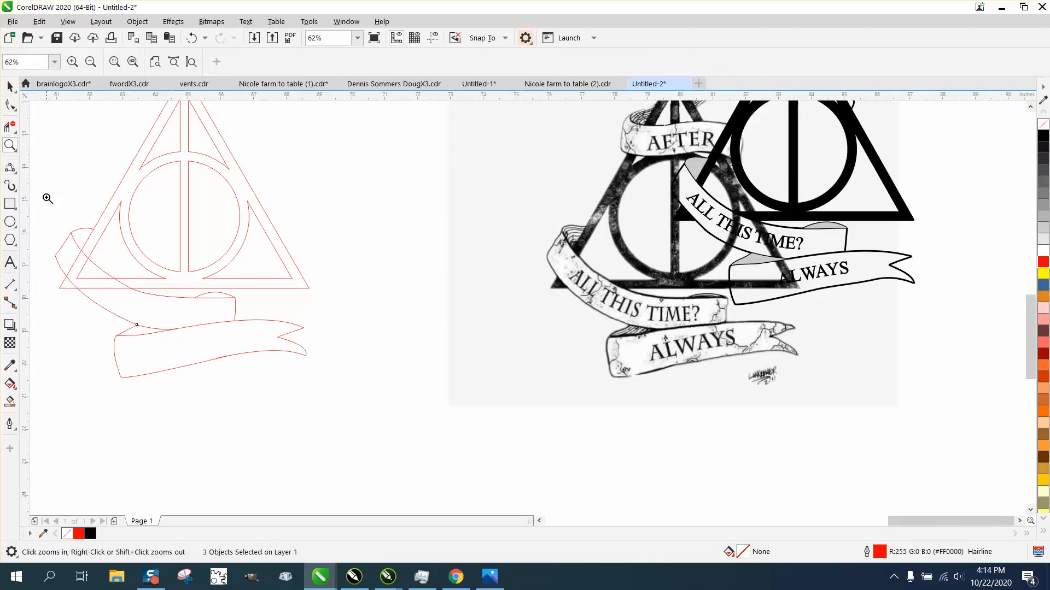
pyautogui.moveTo(44, 204); pyautogui.dragTo(244, 304)
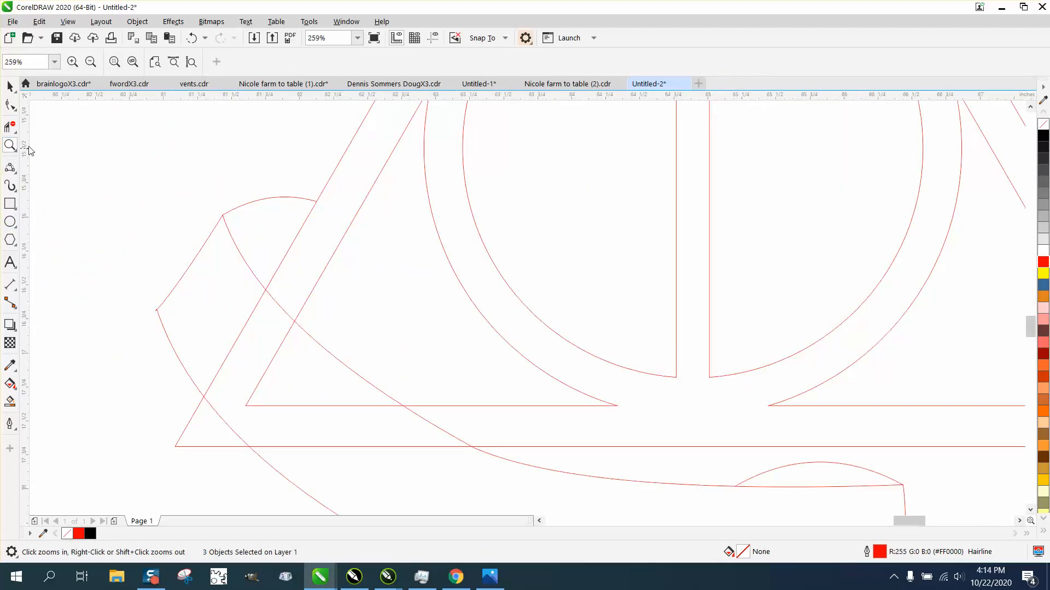
pyautogui.click(10, 127)
pyautogui.click(280, 305)
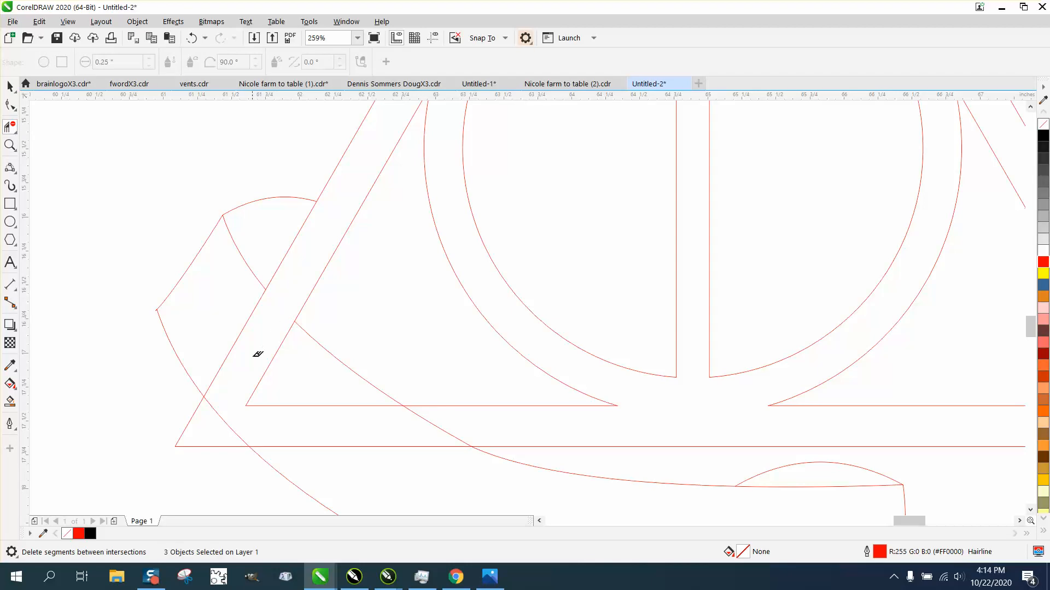
pyautogui.moveTo(244, 371); pyautogui.dragTo(215, 412)
pyautogui.moveTo(281, 382); pyautogui.dragTo(336, 419)
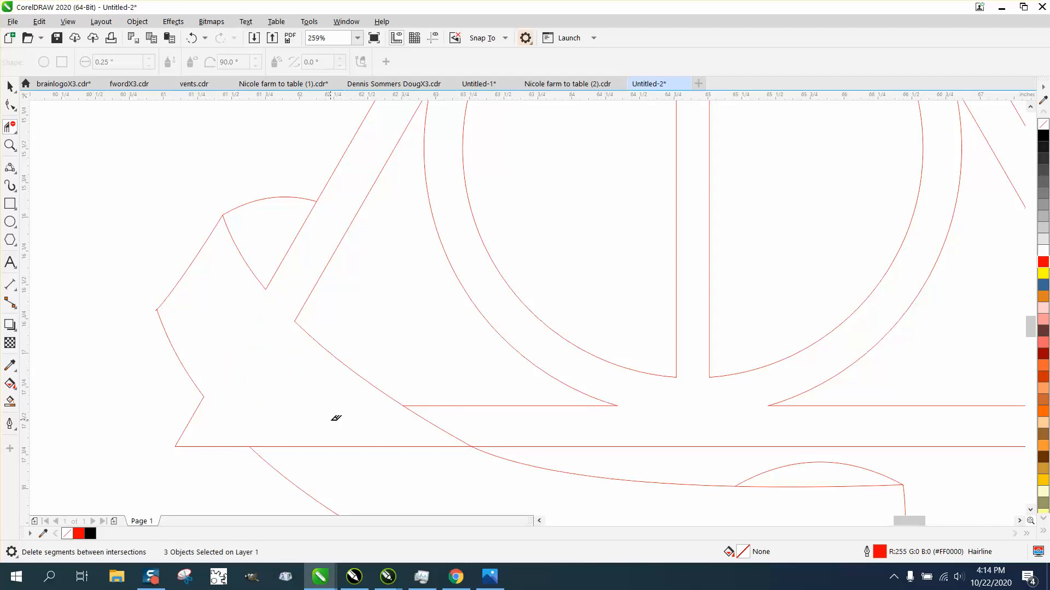
pyautogui.click(192, 38)
pyautogui.click(196, 41)
# Remove the triangle line segments that cross the inside of the upper ribbon, keeping the ribbon's lower edge.
pyautogui.moveTo(264, 343); pyautogui.dragTo(290, 374)
pyautogui.scroll(-3, 304, 420)
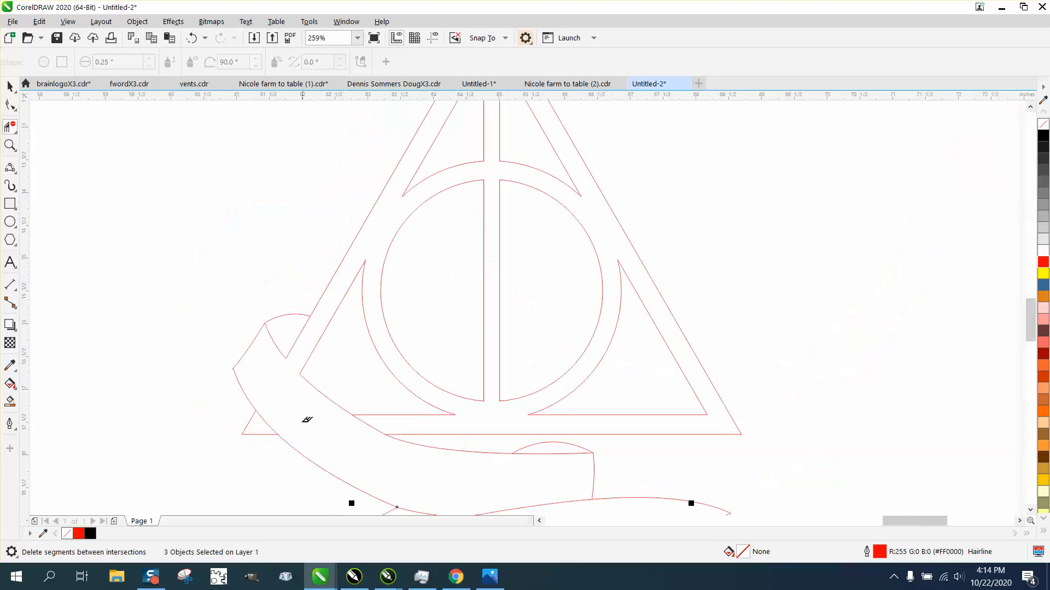
pyautogui.scroll(-2, 467, 469)
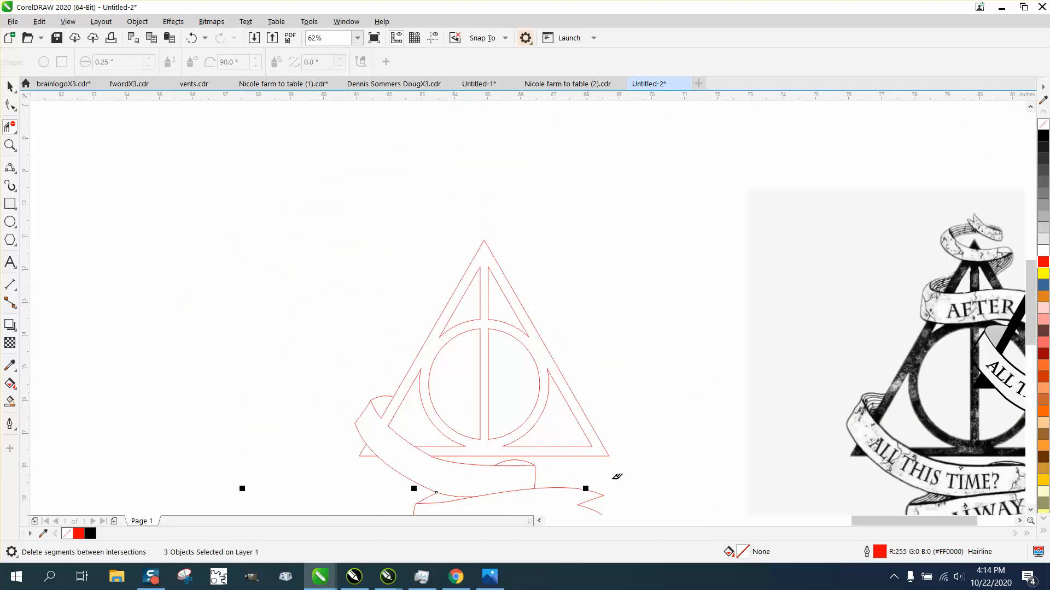
pyautogui.scroll(-2, 617, 476)
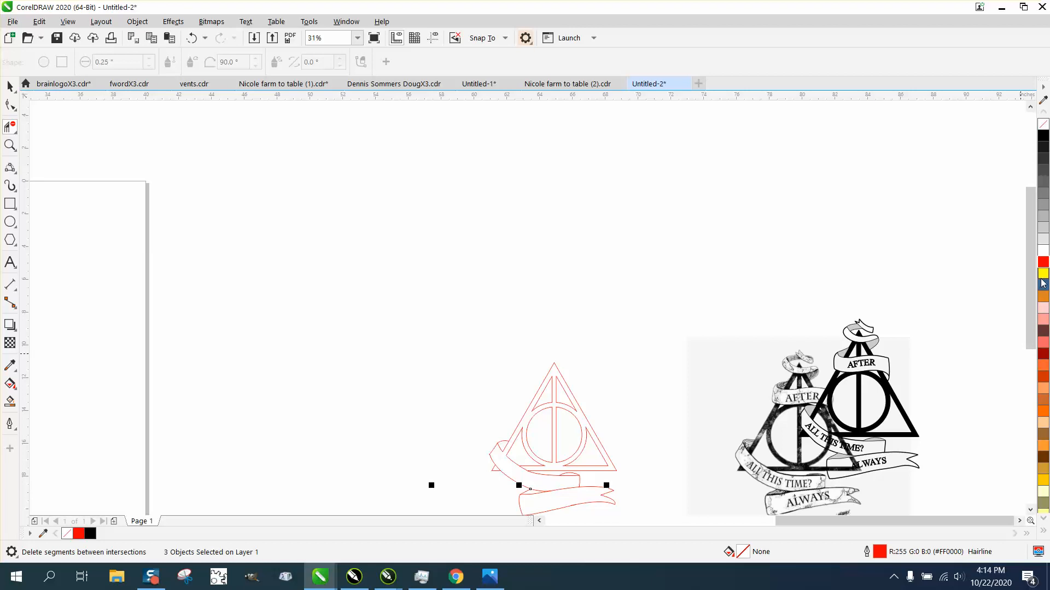
pyautogui.moveTo(1030, 284); pyautogui.dragTo(1030, 334)
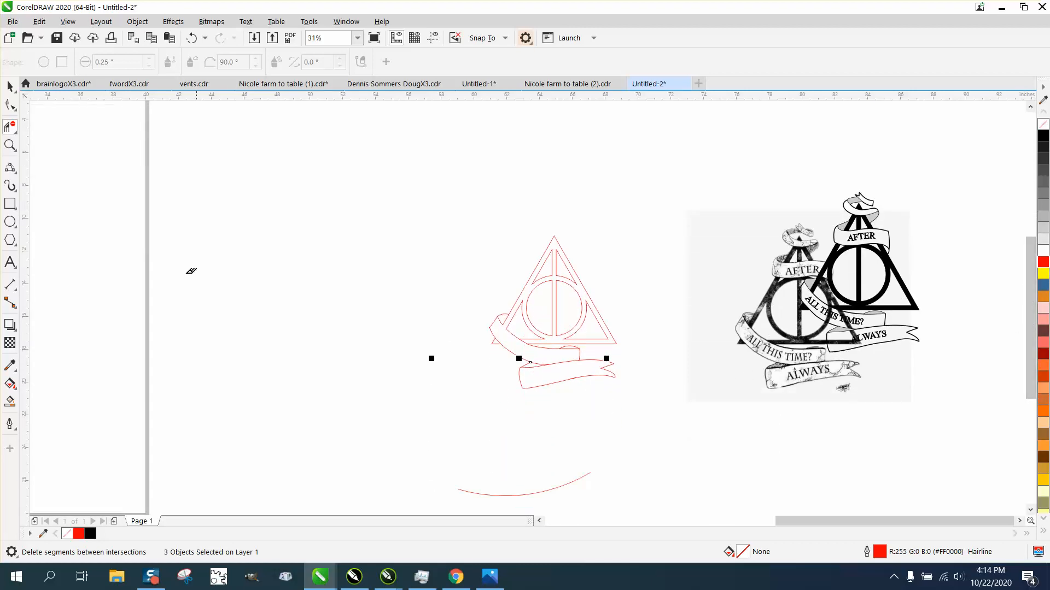
pyautogui.moveTo(451, 294); pyautogui.dragTo(549, 371)
pyautogui.click(16, 145)
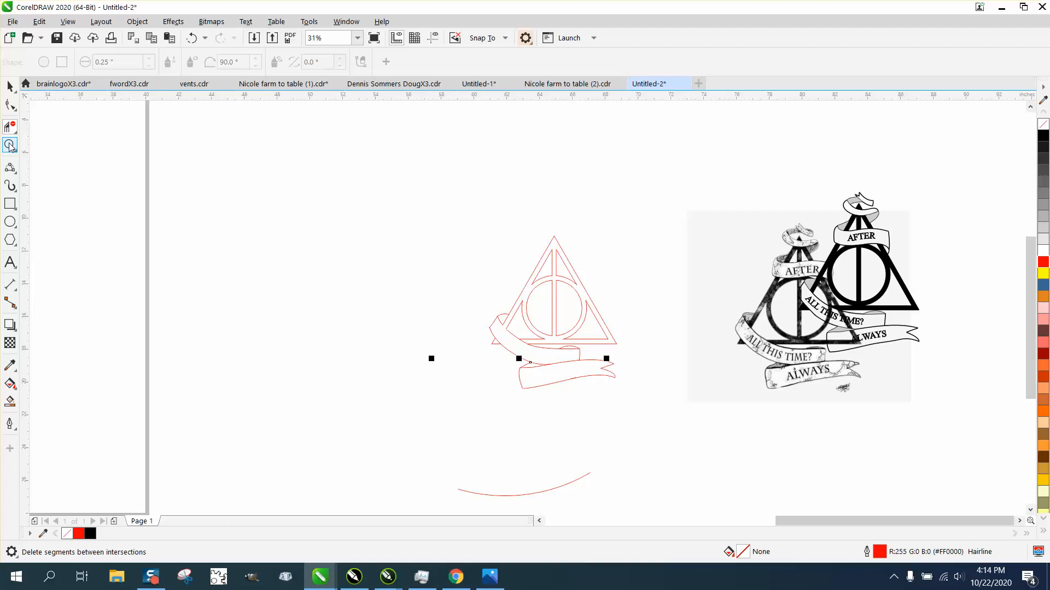
pyautogui.click(10, 87)
pyautogui.click(44, 87)
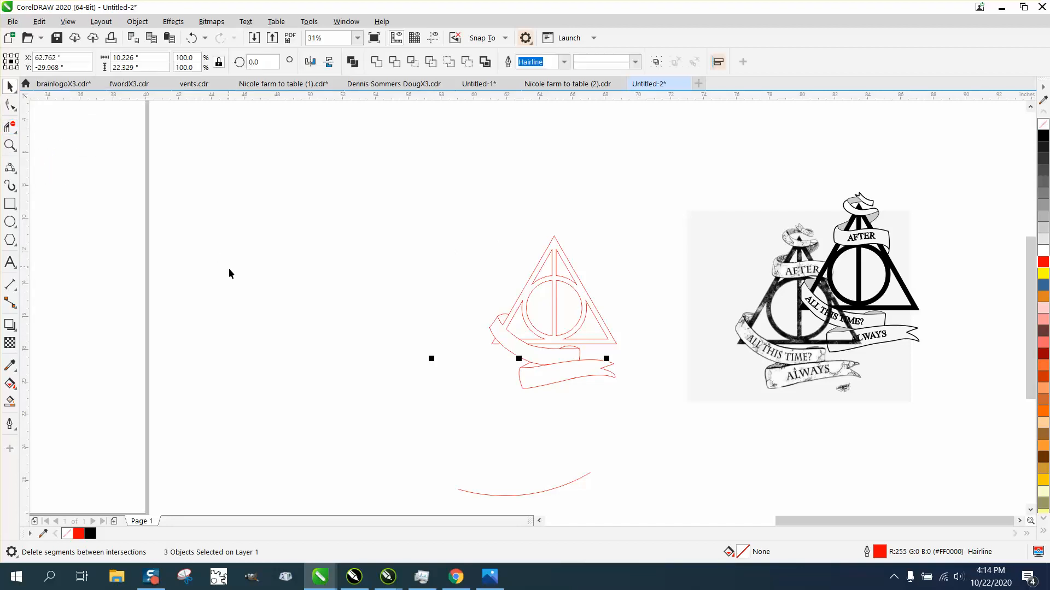
# Delete the stray curve lying below the drawing.
pyautogui.click(554, 488)
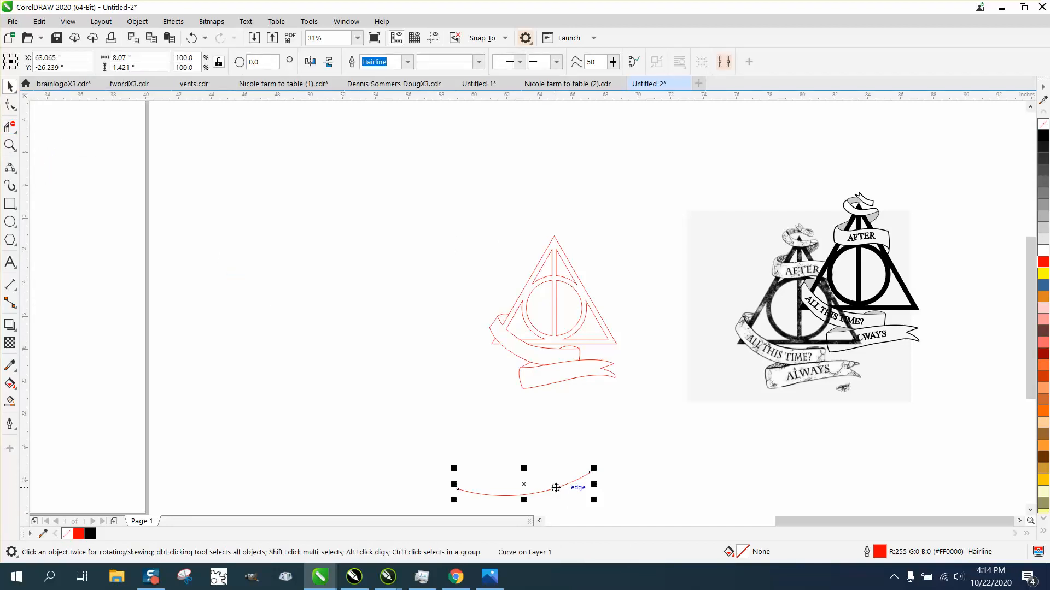
pyautogui.press('Delete')
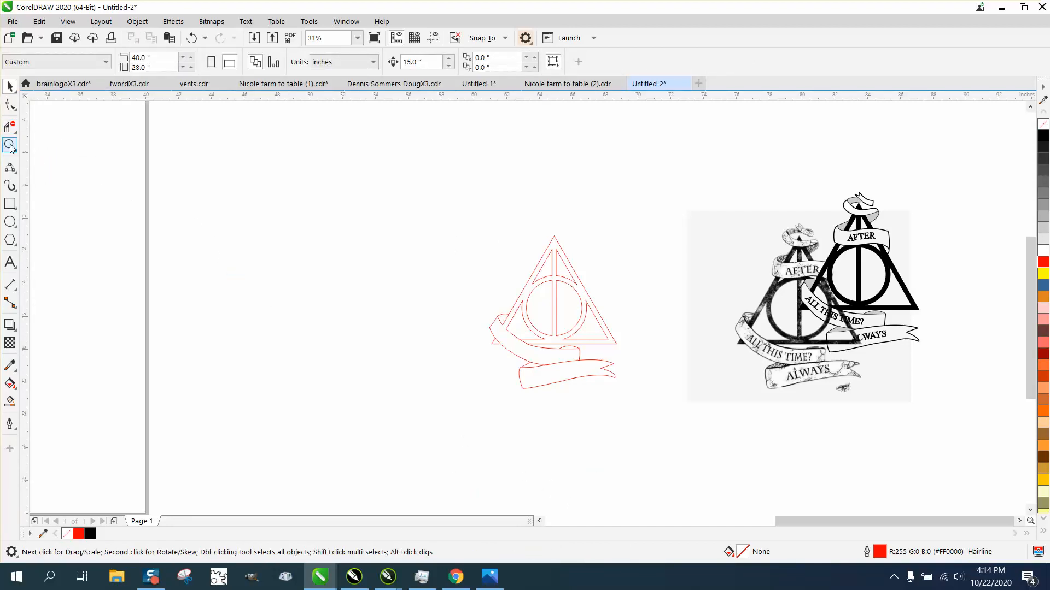
# Close the gap in the upper ribbon's top edge between the triangle's two left lines with a 2-Point Line.
pyautogui.click(10, 145)
pyautogui.moveTo(489, 277); pyautogui.dragTo(670, 428)
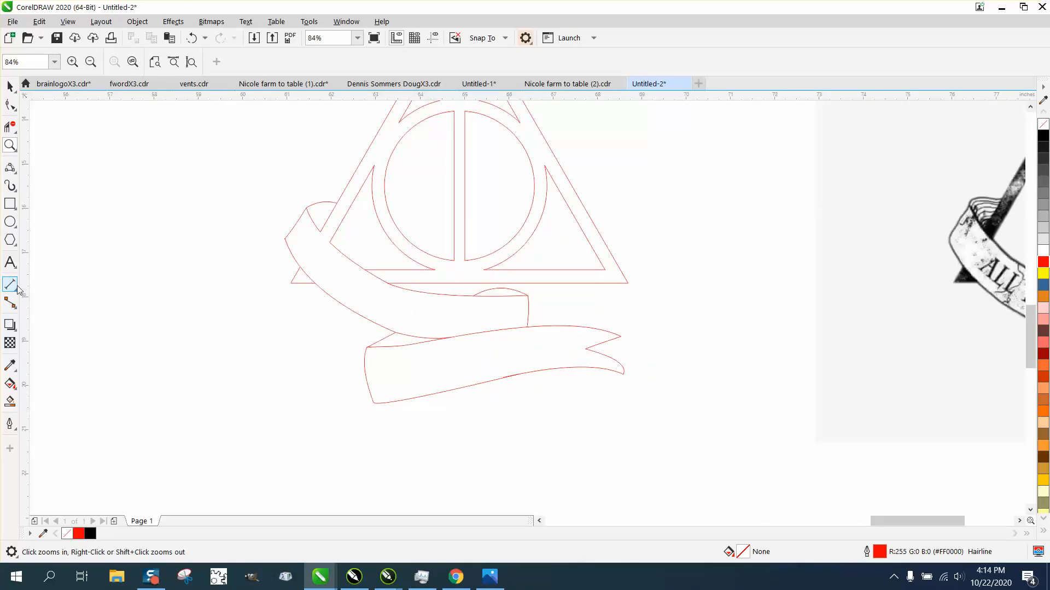
pyautogui.click(10, 402)
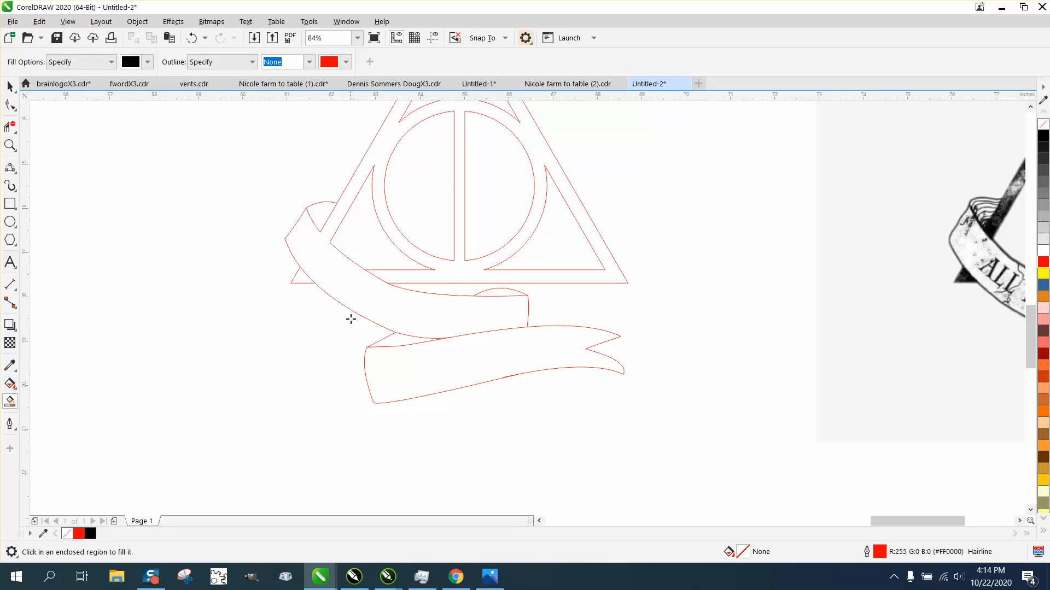
pyautogui.click(10, 145)
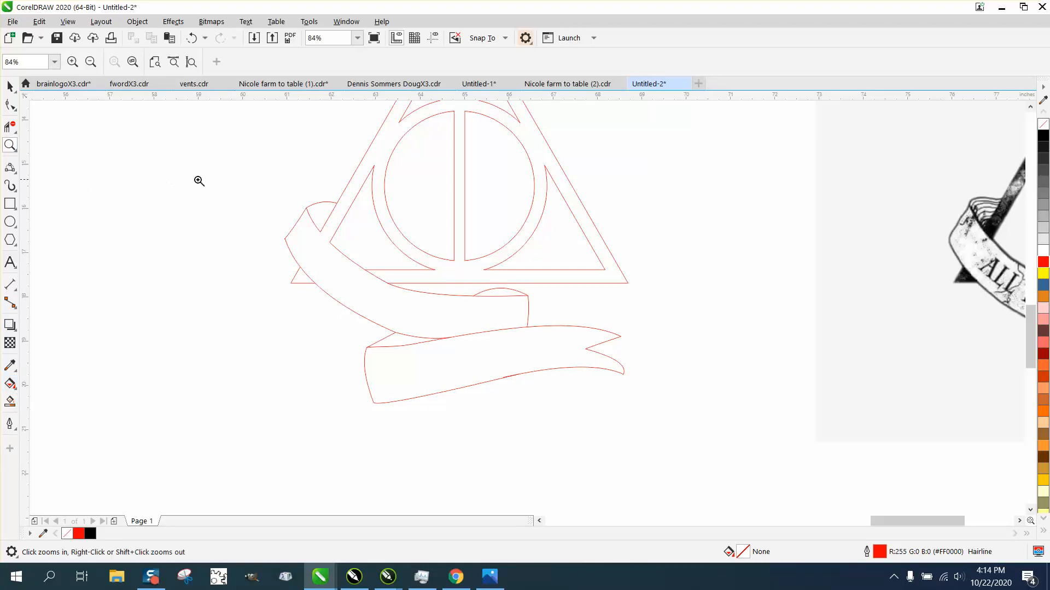
pyautogui.moveTo(234, 206); pyautogui.dragTo(457, 312)
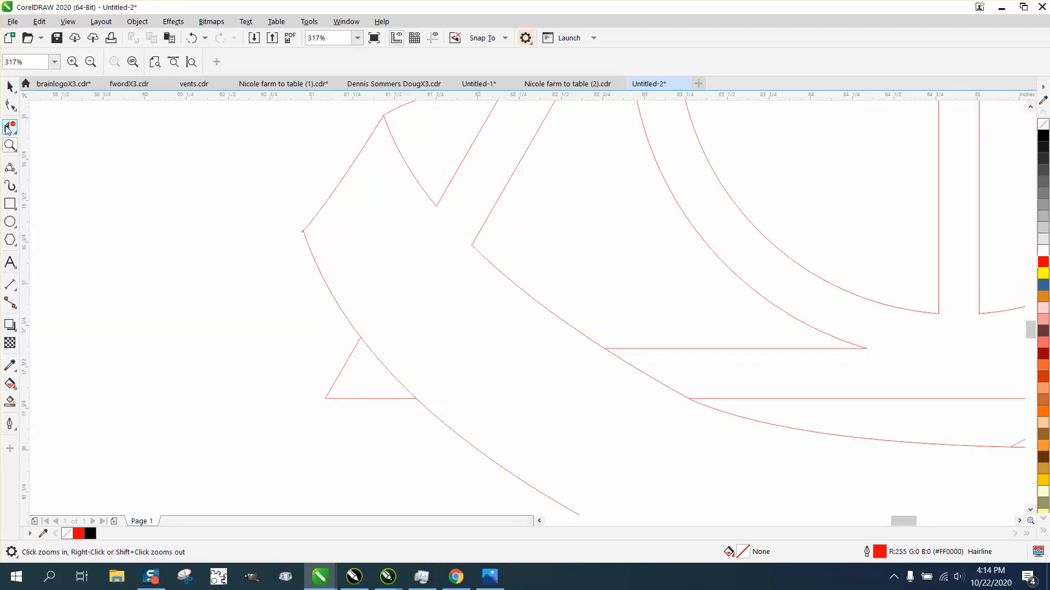
pyautogui.click(11, 167)
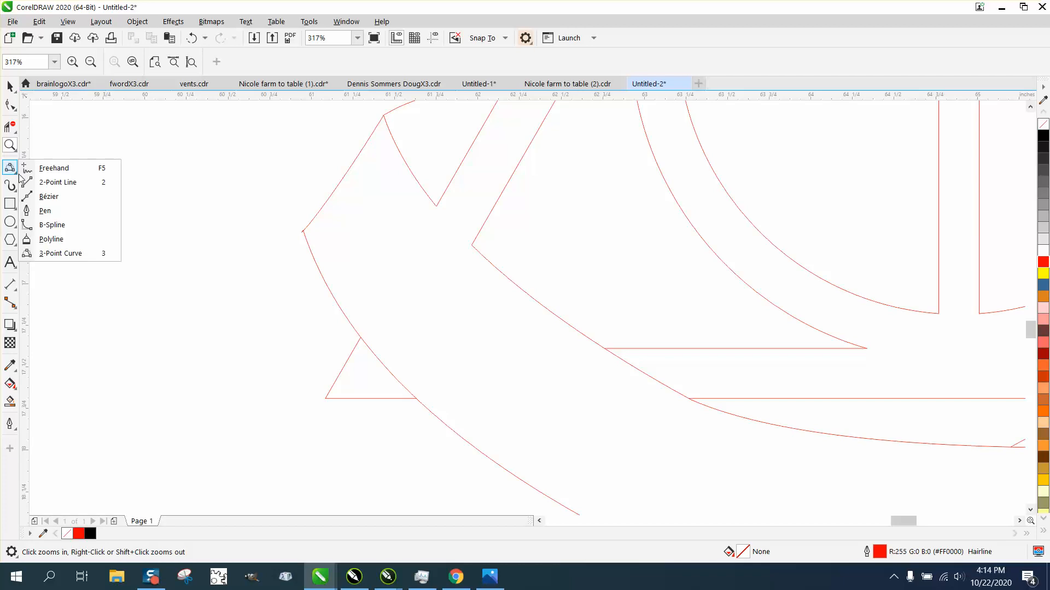
pyautogui.click(46, 182)
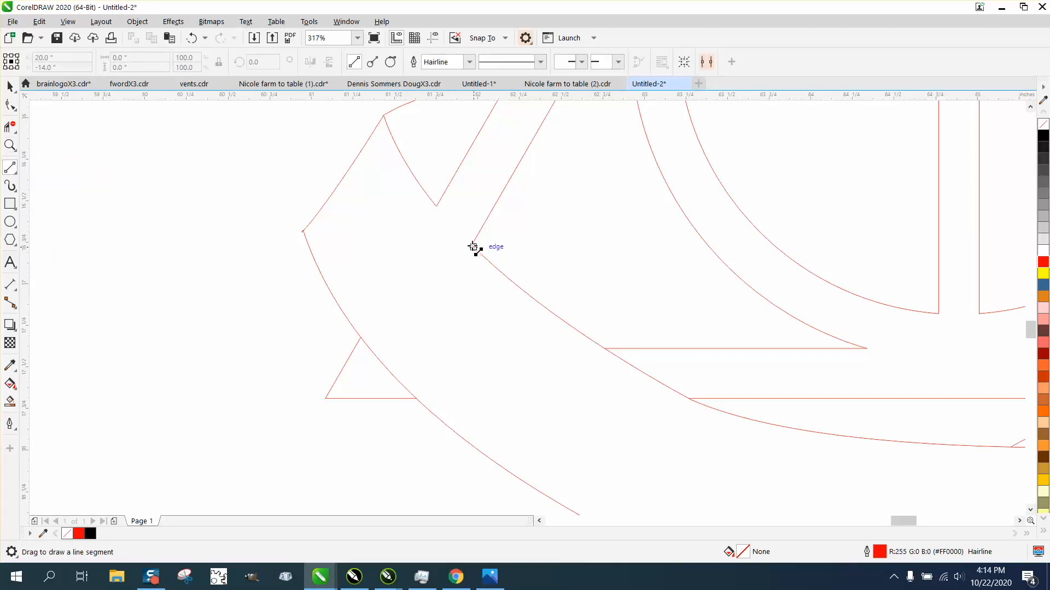
pyautogui.moveTo(474, 245); pyautogui.dragTo(436, 206)
pyautogui.scroll(-2, 205, 221)
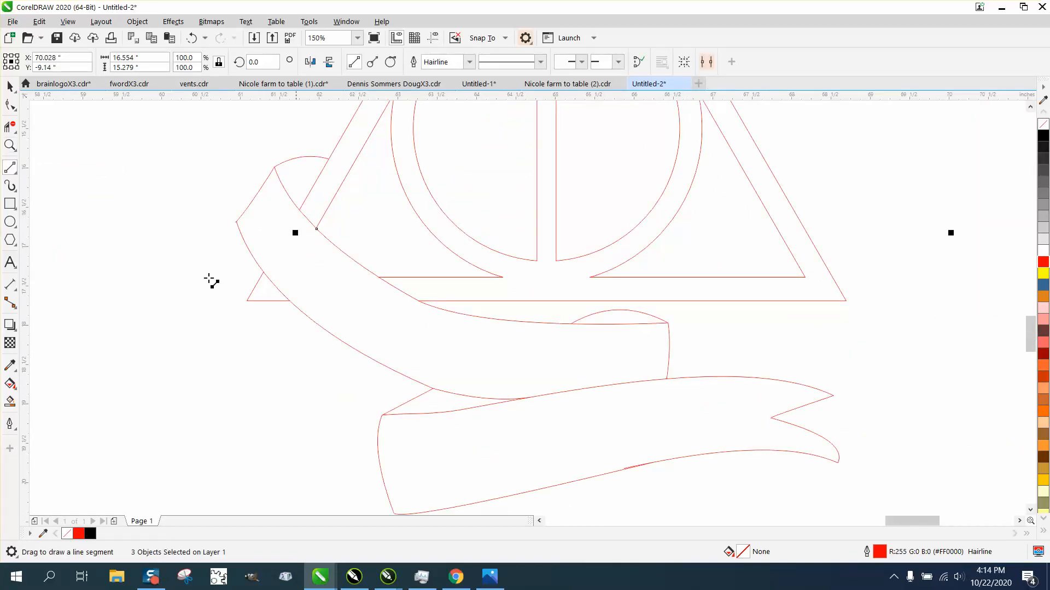
# Create a black closed shape from the upper ribbon region with Smart Fill and move it to the left of the drawing.
pyautogui.click(10, 402)
pyautogui.click(415, 344)
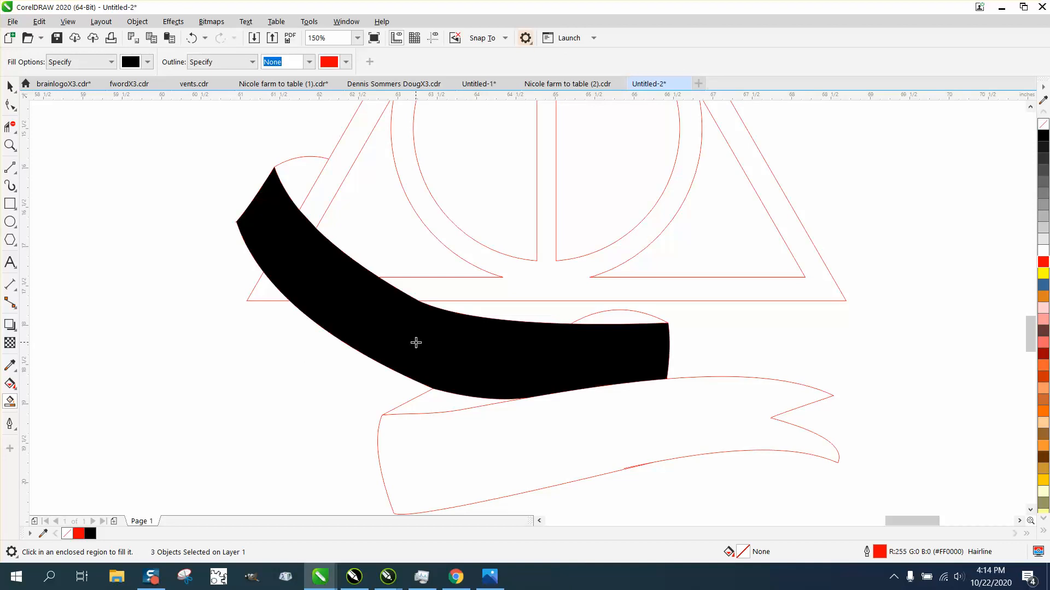
pyautogui.scroll(-4, 336, 328)
pyautogui.hotkey('shift', 'Left')
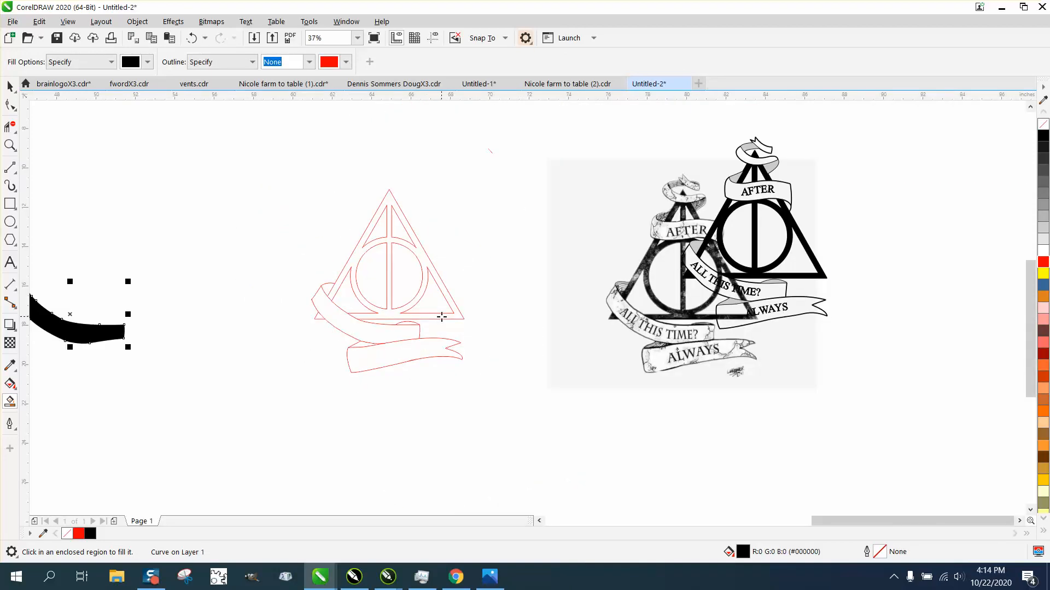
# Remove the ribbon copy's fill and give it a black outline.
pyautogui.scroll(-2, 518, 320)
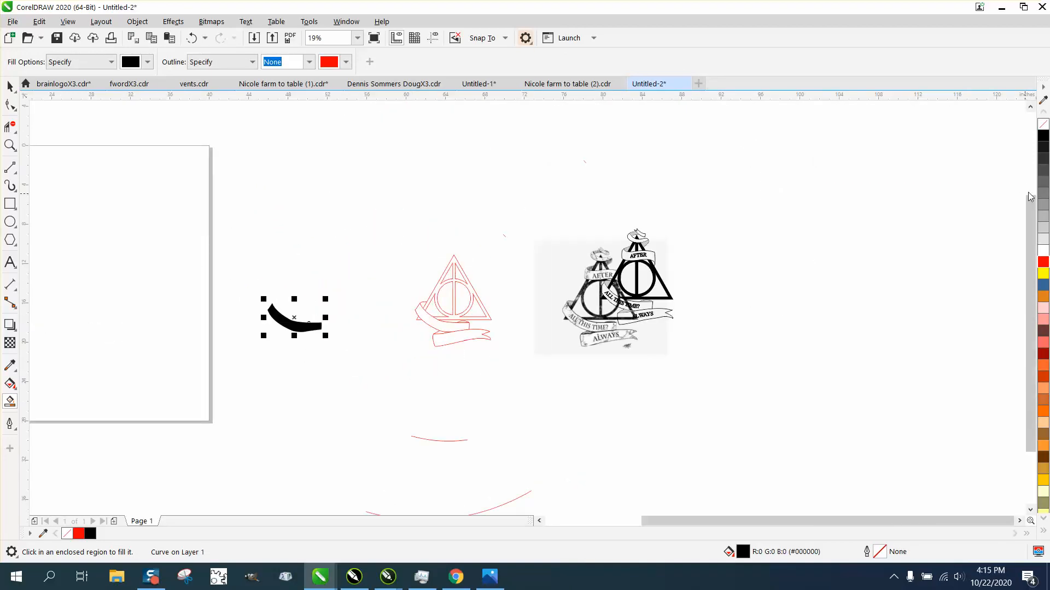
pyautogui.click(1043, 124)
pyautogui.rightClick(1043, 139)
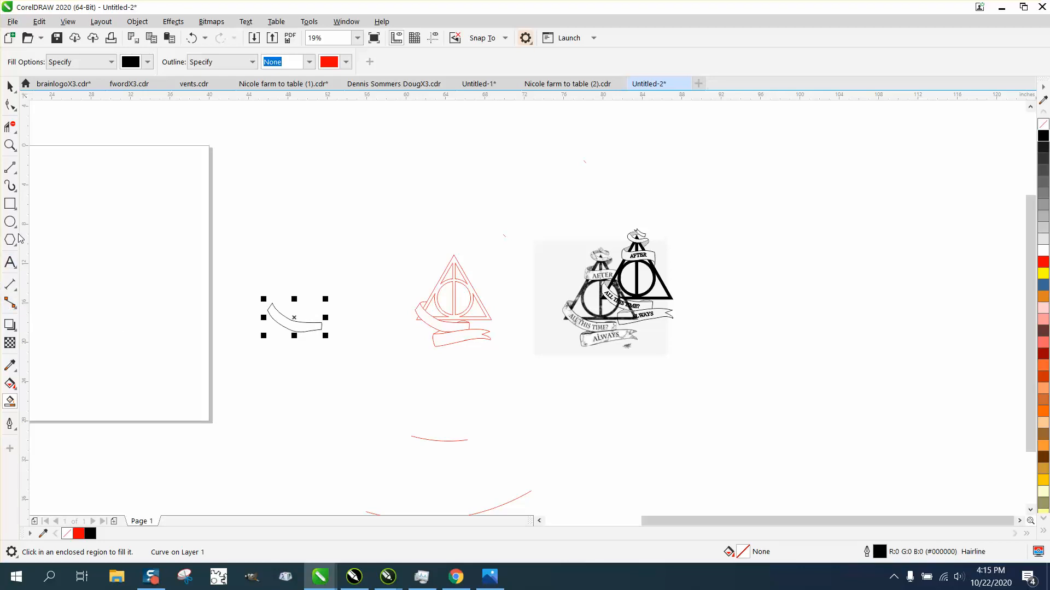
pyautogui.click(10, 203)
pyautogui.moveTo(236, 261); pyautogui.dragTo(436, 363)
pyautogui.press('Delete')
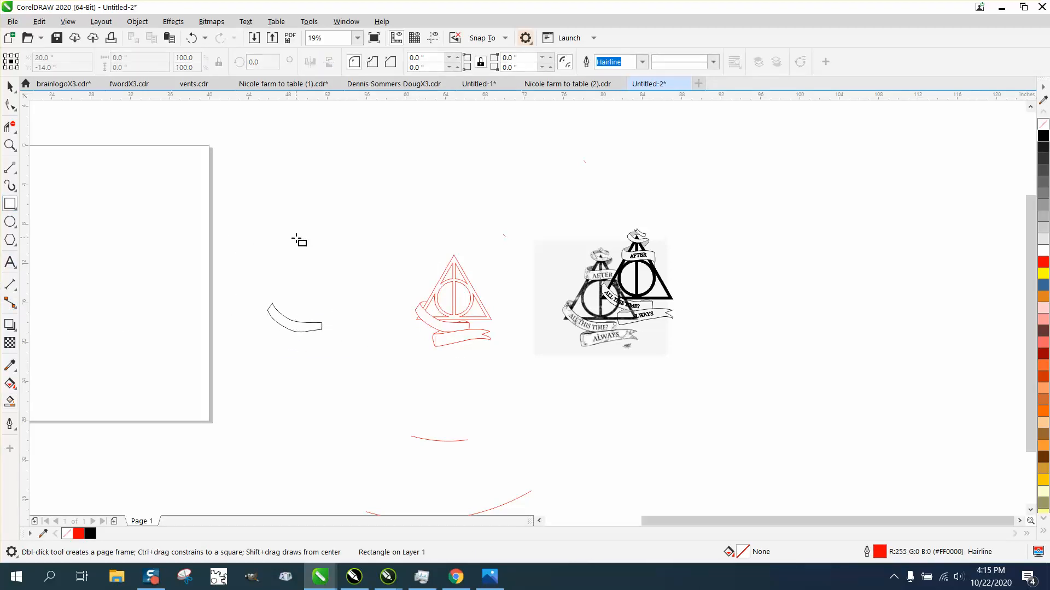
# Add the artistic text "ALL THIS TIME?" in the empty area above the ribbon copy.
pyautogui.click(10, 145)
pyautogui.moveTo(212, 264); pyautogui.dragTo(547, 348)
pyautogui.rightClick(505, 347)
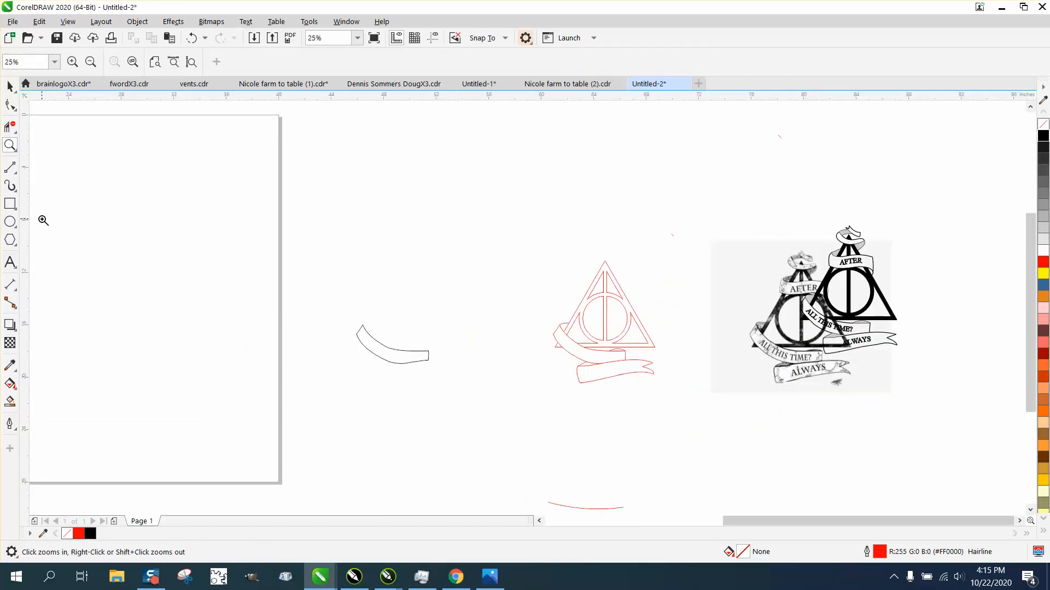
pyautogui.click(10, 262)
pyautogui.click(308, 258)
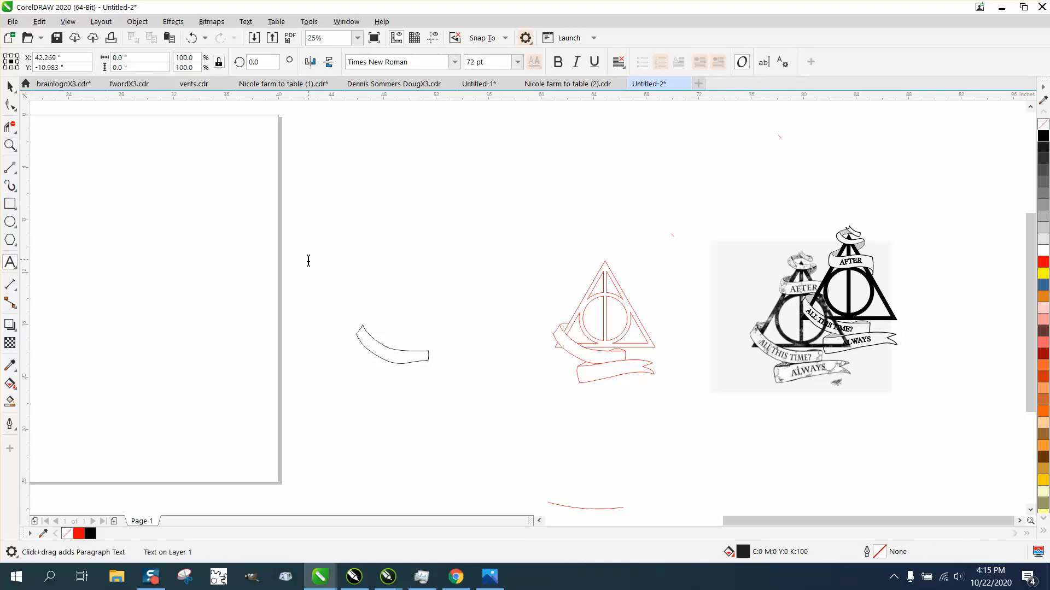
pyautogui.write('ALL THIS')
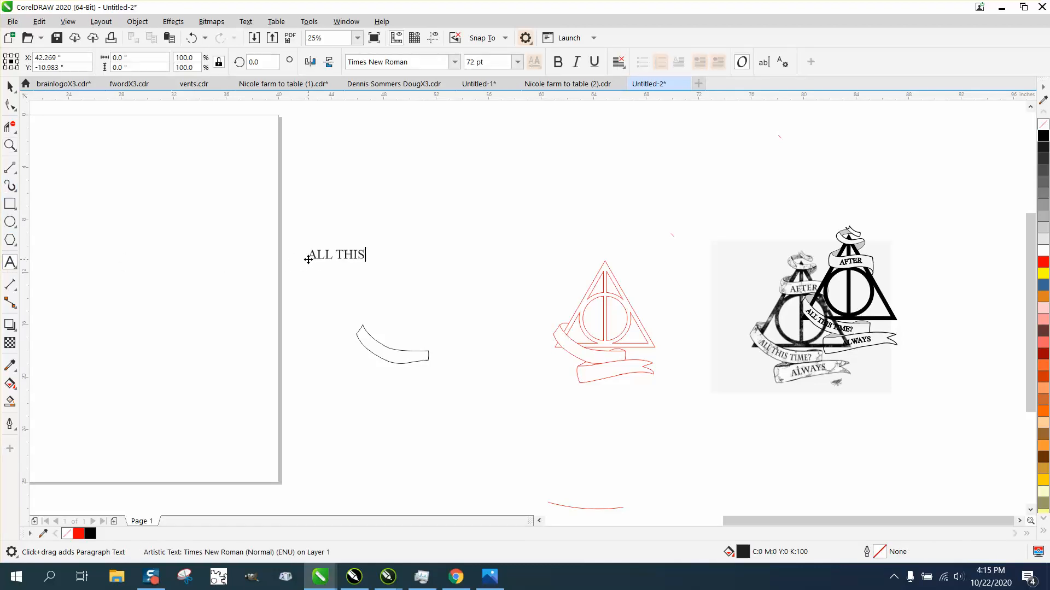
pyautogui.write(' TIME?')
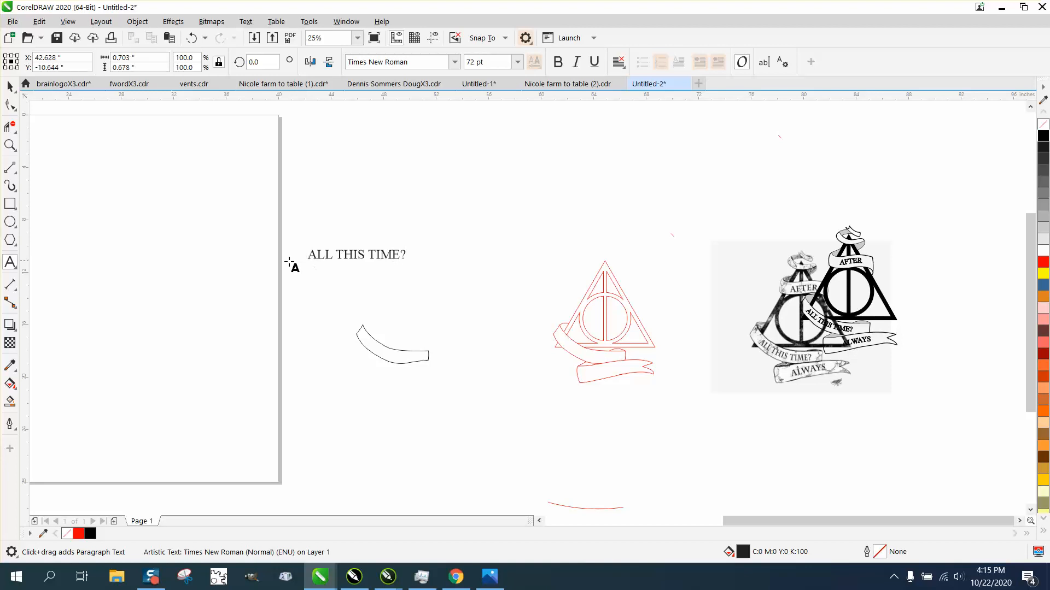
pyautogui.press('Escape')
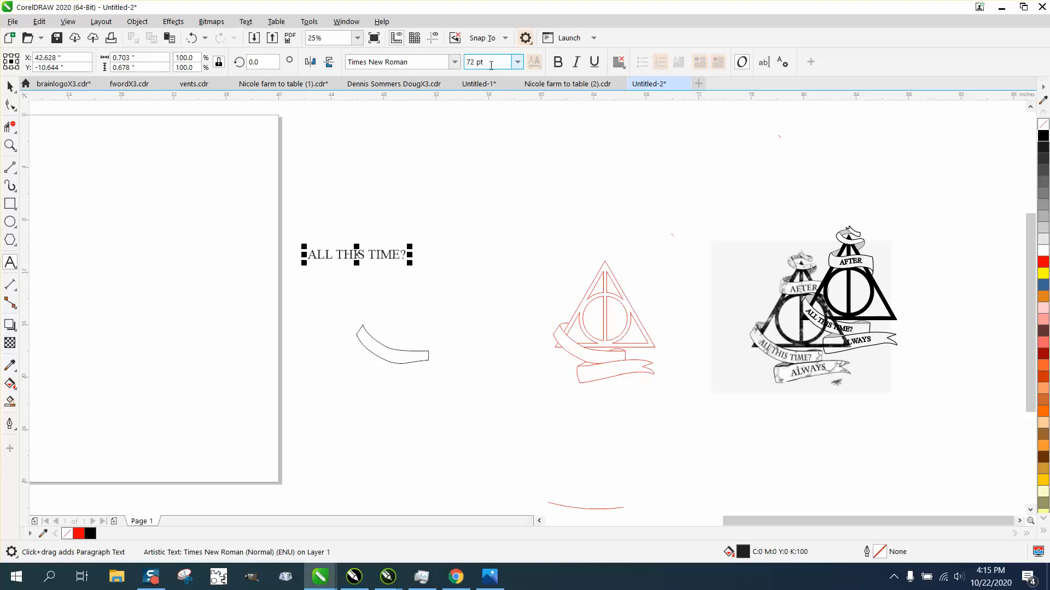
# Reduce the font size of the "ALL THIS TIME?" text to 15 pt.
pyautogui.moveTo(484, 62); pyautogui.dragTo(439, 64)
pyautogui.write('8')
pyautogui.press('Return')
pyautogui.click(10, 87)
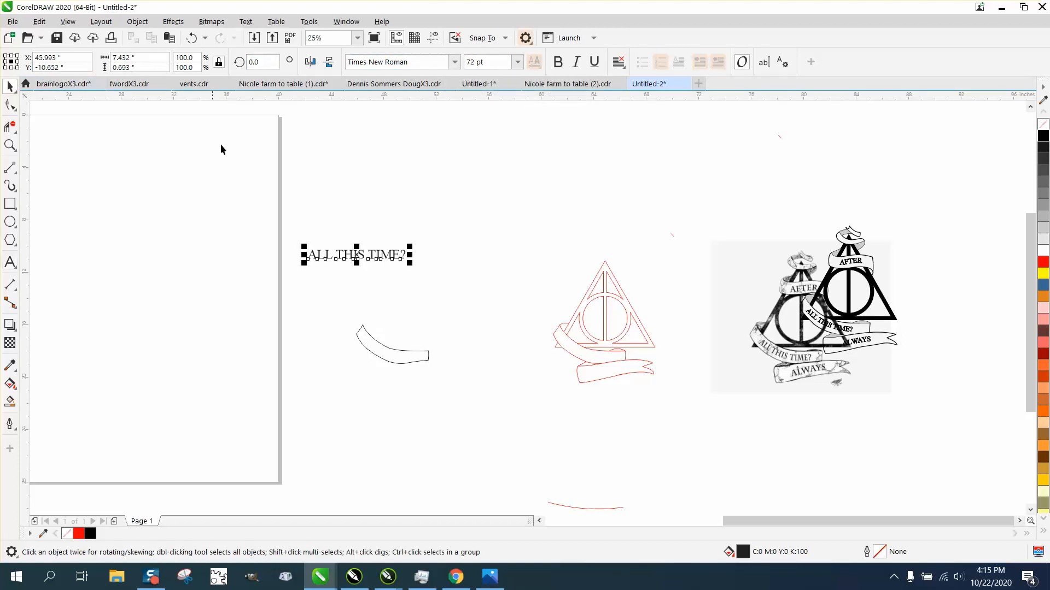
pyautogui.moveTo(485, 62); pyautogui.dragTo(434, 73)
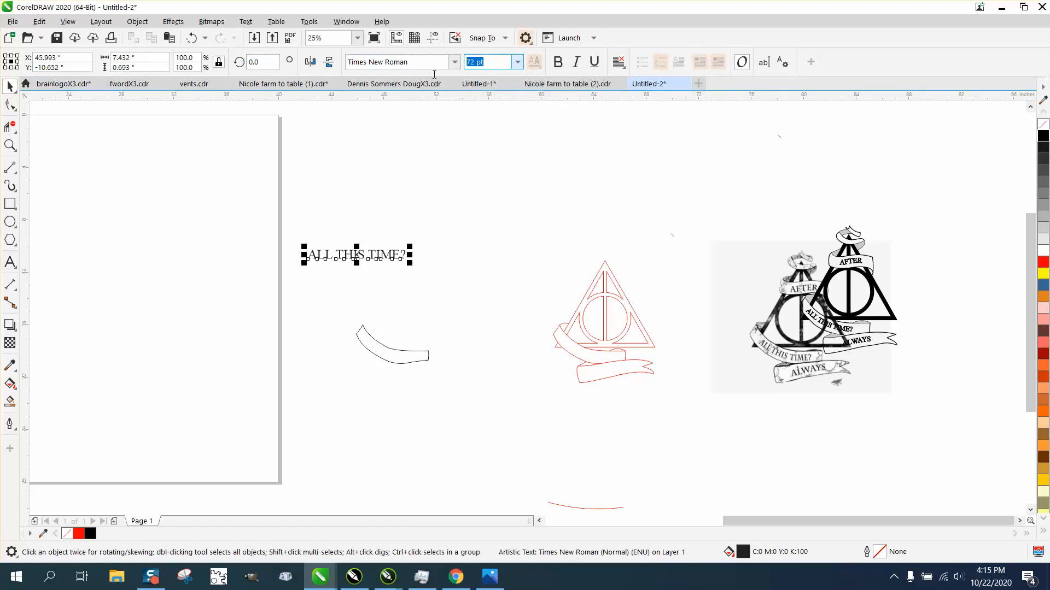
pyautogui.write('15')
pyautogui.press('Return')
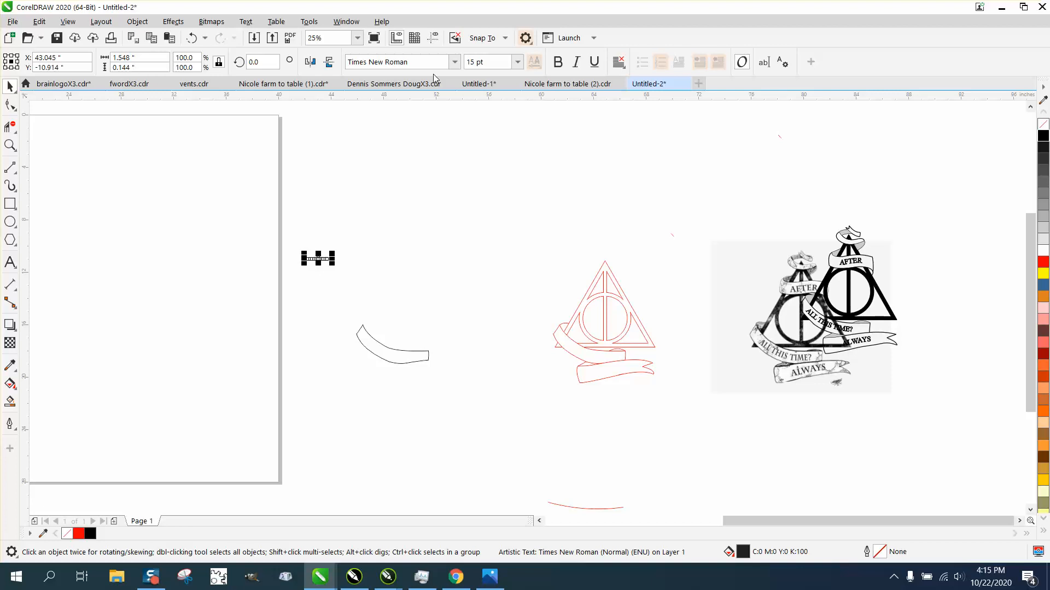
# Enlarge the "ALL THIS TIME?" text to 40 pt and move it just above the ribbon copy.
pyautogui.moveTo(335, 253); pyautogui.dragTo(409, 249)
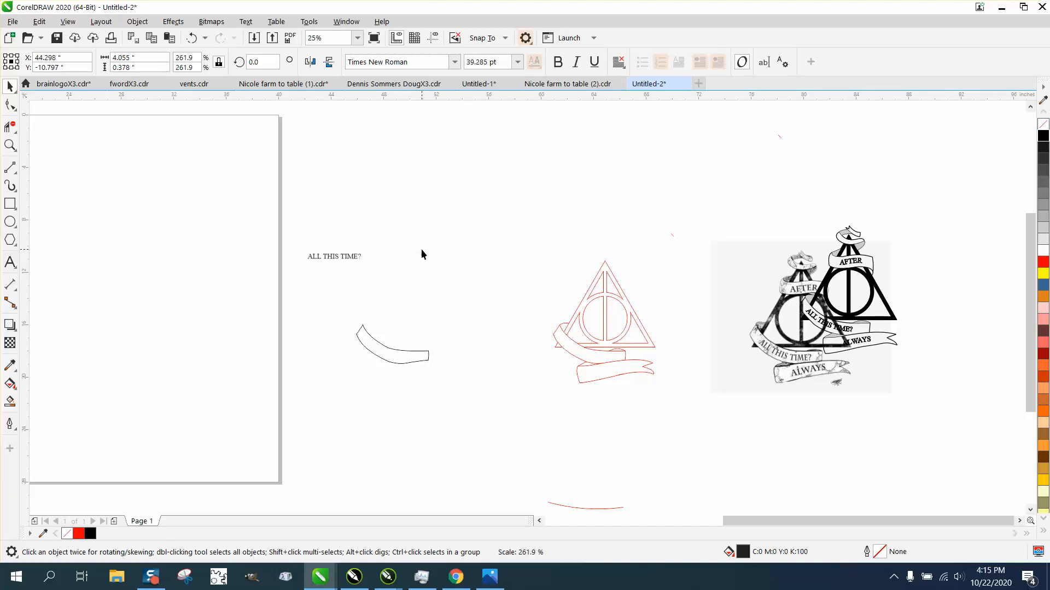
pyautogui.moveTo(506, 62); pyautogui.dragTo(432, 64)
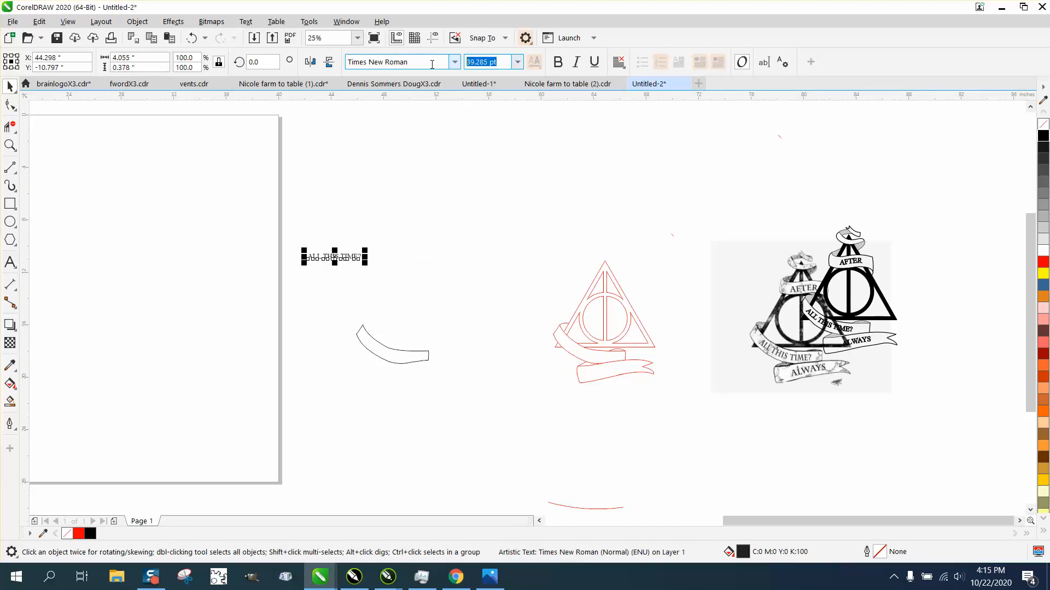
pyautogui.write('40')
pyautogui.press('Return')
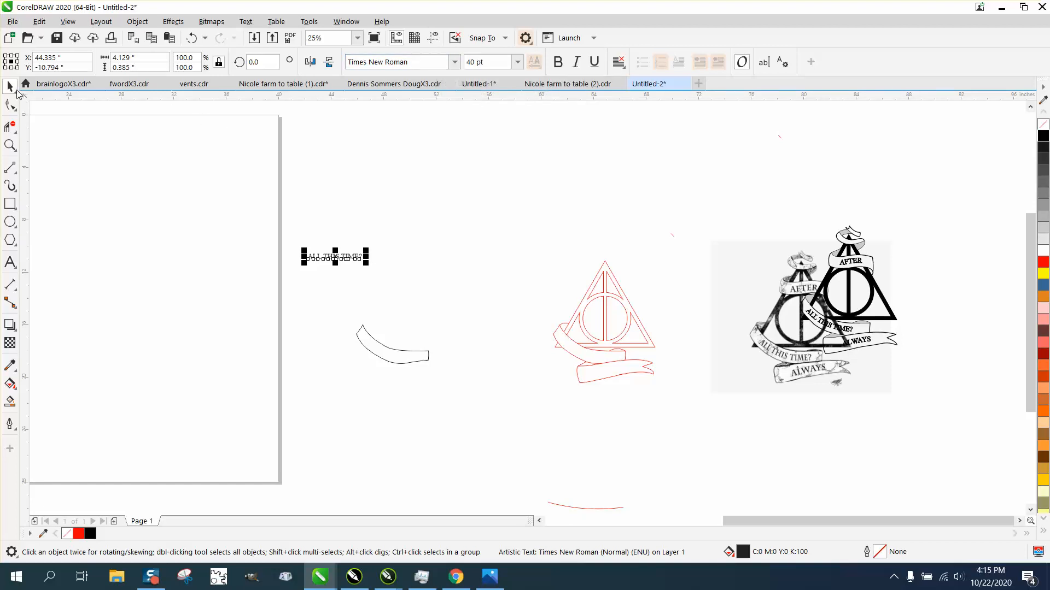
pyautogui.moveTo(334, 262); pyautogui.dragTo(404, 336)
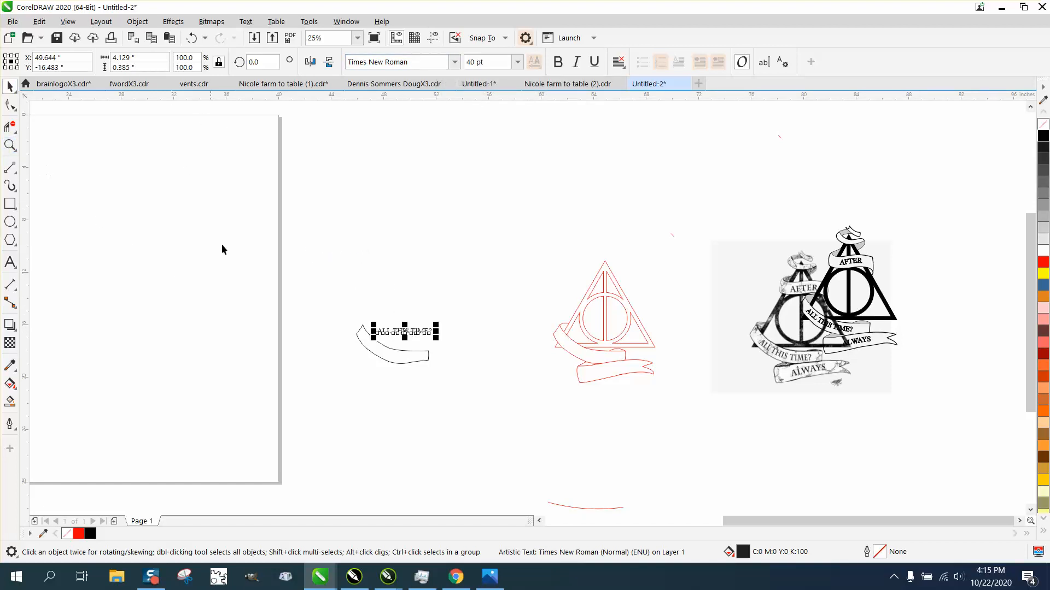
# Break the ribbon copy's outline apart at the corner nodes on both ends of its upper edge.
pyautogui.click(10, 145)
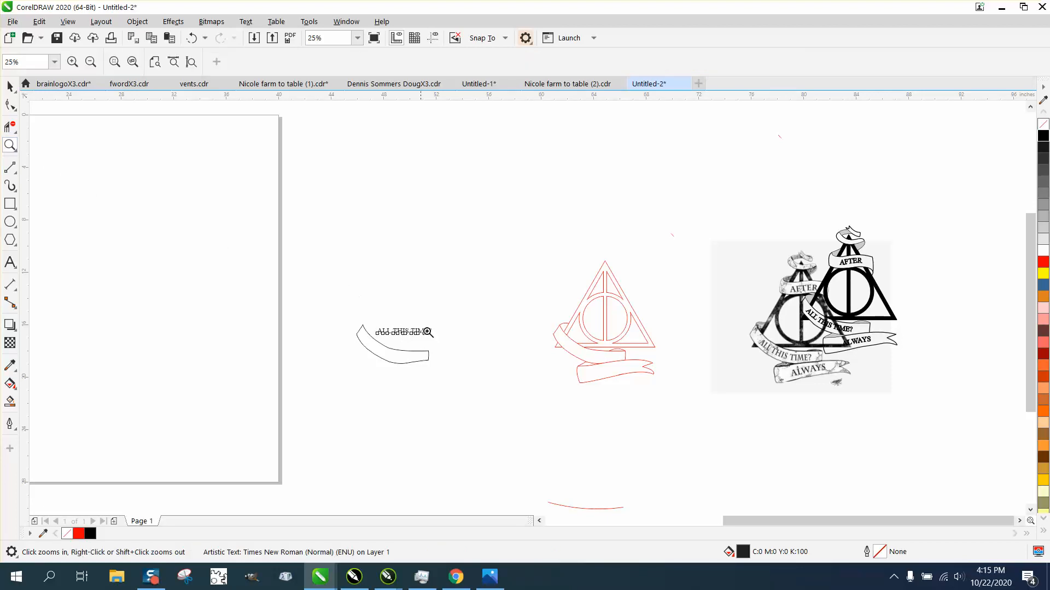
pyautogui.moveTo(347, 320); pyautogui.dragTo(497, 399)
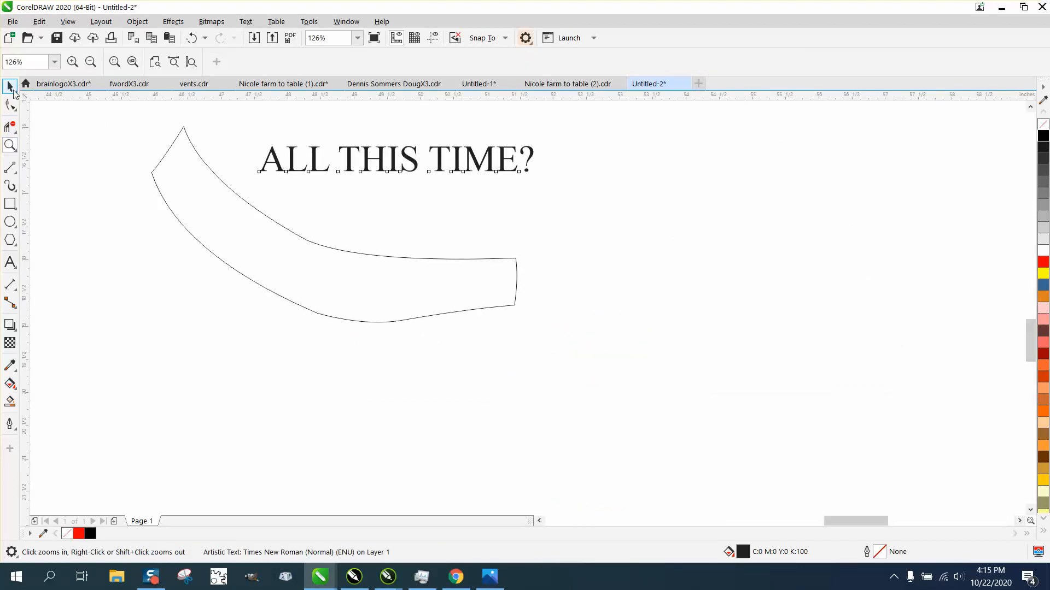
pyautogui.click(10, 87)
pyautogui.click(10, 104)
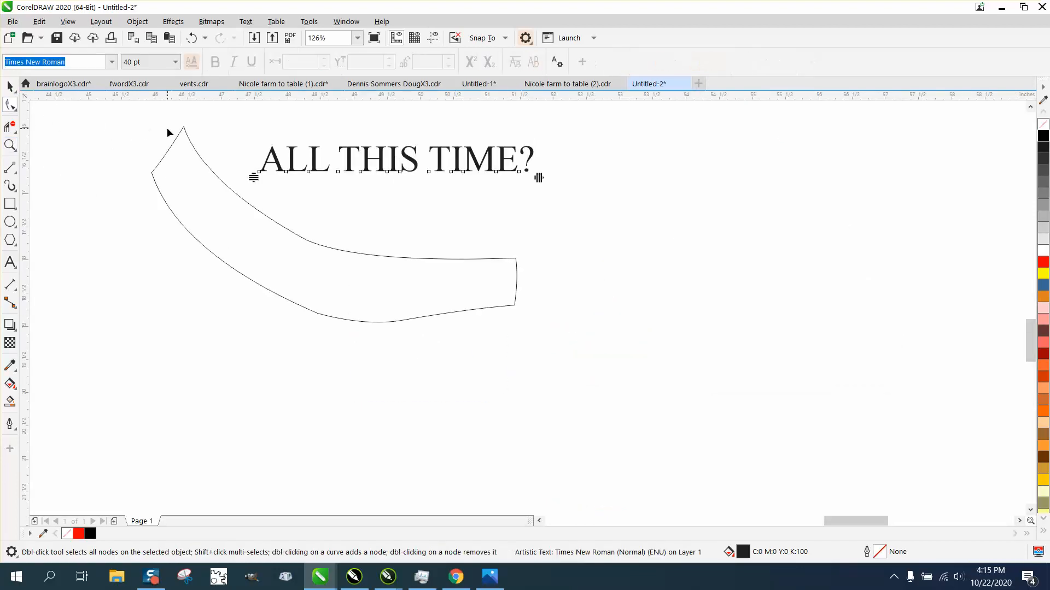
pyautogui.click(191, 146)
pyautogui.moveTo(202, 133); pyautogui.dragTo(202, 133)
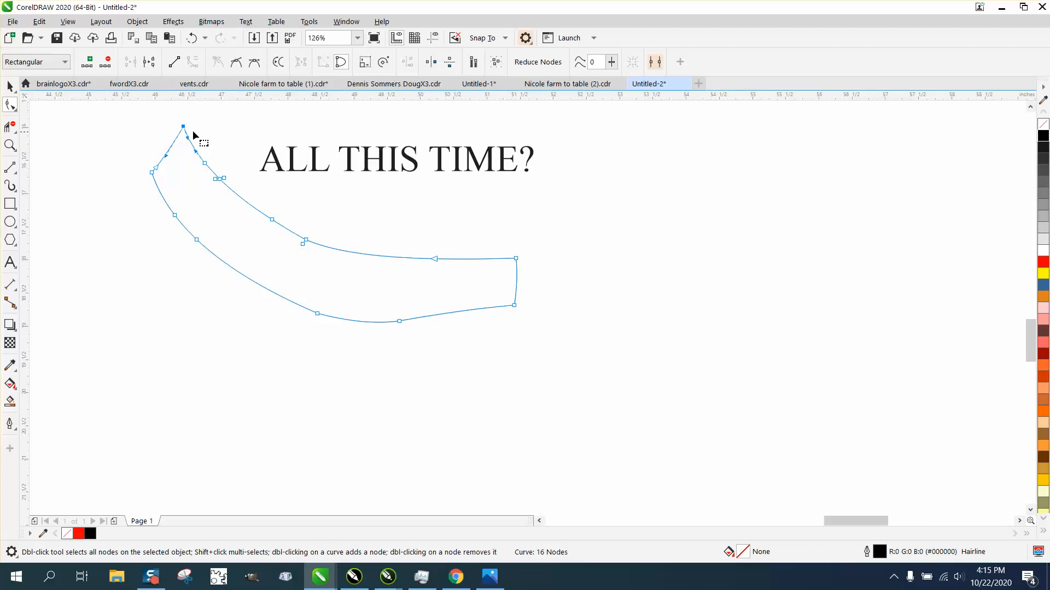
pyautogui.rightClick(183, 126)
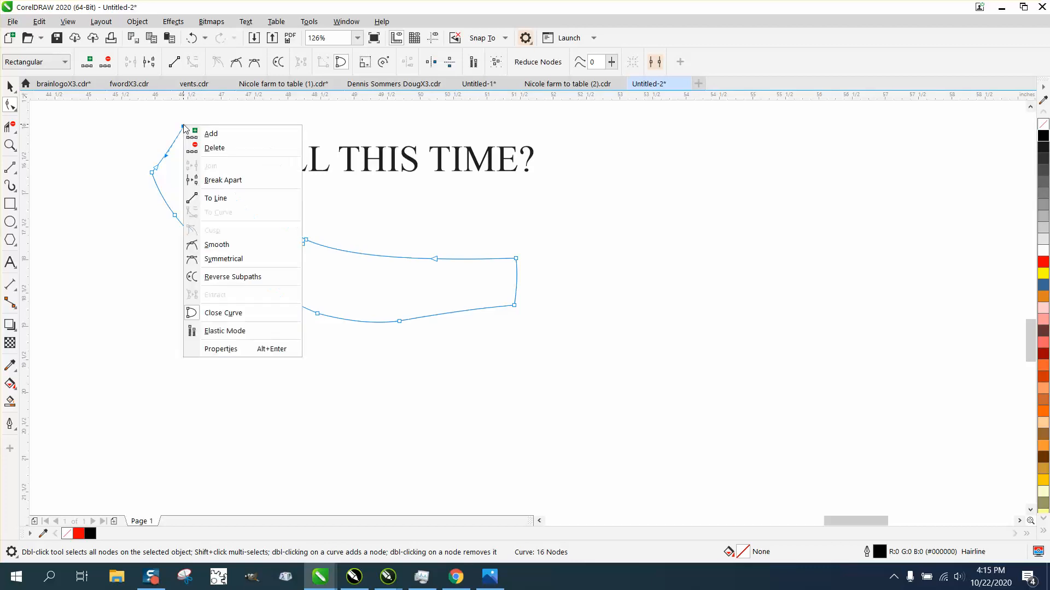
pyautogui.click(235, 180)
pyautogui.moveTo(533, 270); pyautogui.dragTo(533, 269)
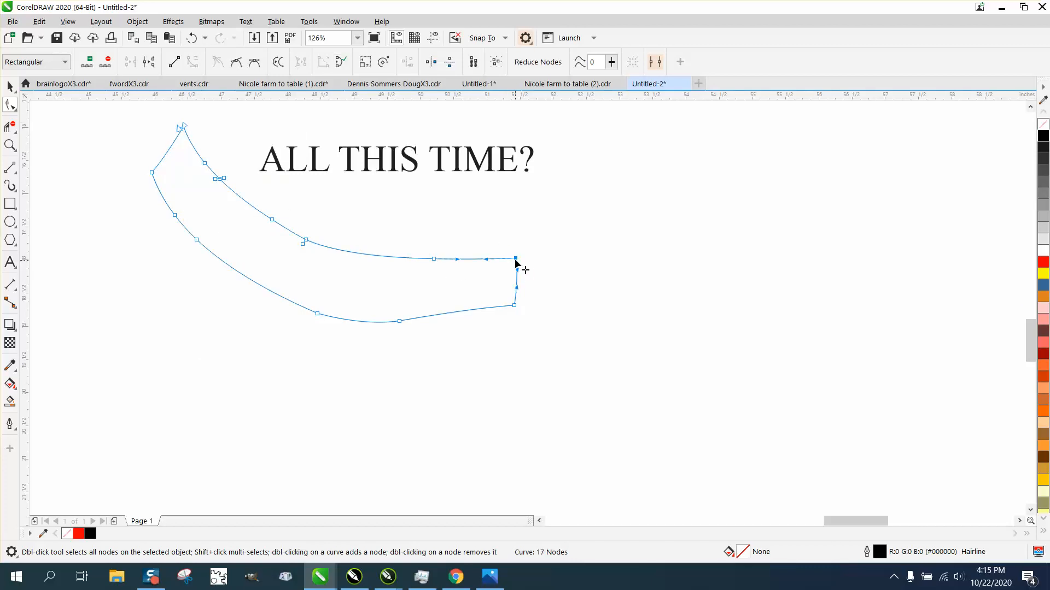
pyautogui.rightClick(516, 263)
pyautogui.click(547, 312)
# Remove the ribbon copy's short ends and lower edge with Virtual Segment Delete, keeping only the upper curve.
pyautogui.click(10, 126)
pyautogui.moveTo(135, 140); pyautogui.dragTo(197, 219)
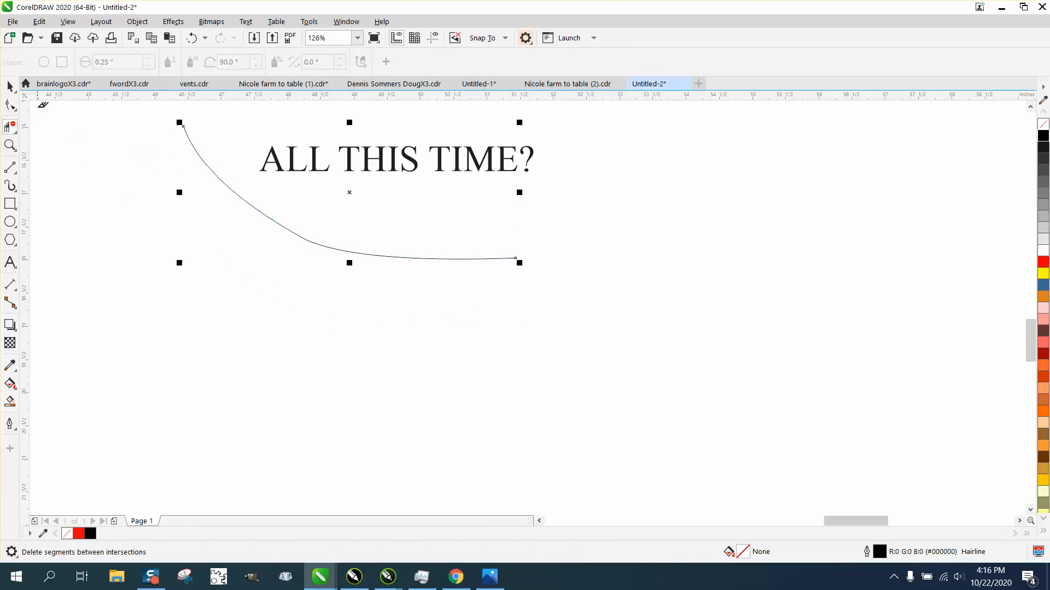
# Move the "ALL THIS TIME?" text below the curve and fit it to the curve as its path.
pyautogui.click(10, 87)
pyautogui.moveTo(410, 170); pyautogui.dragTo(362, 317)
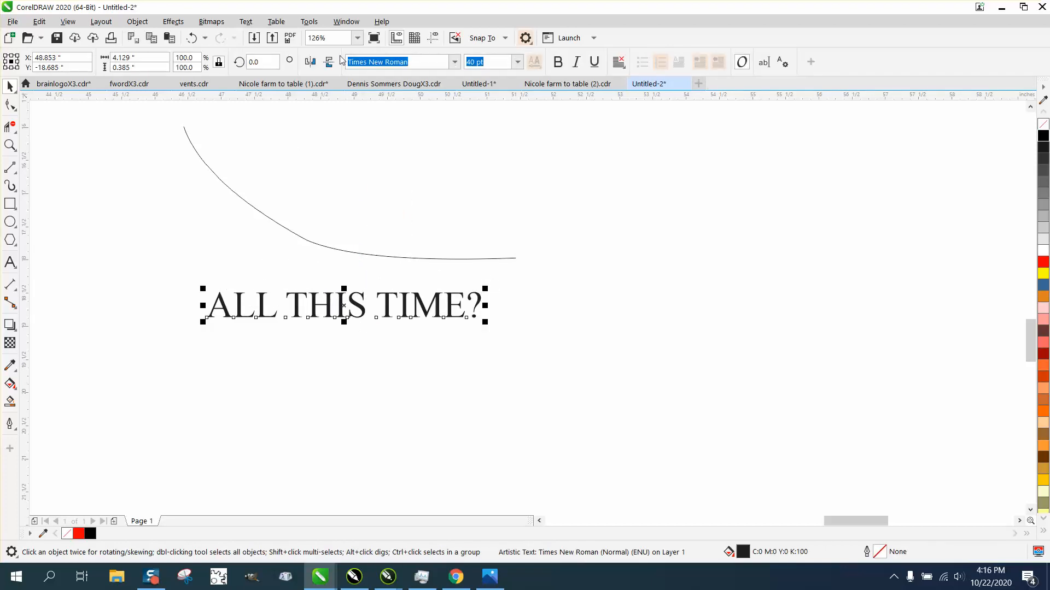
pyautogui.click(247, 22)
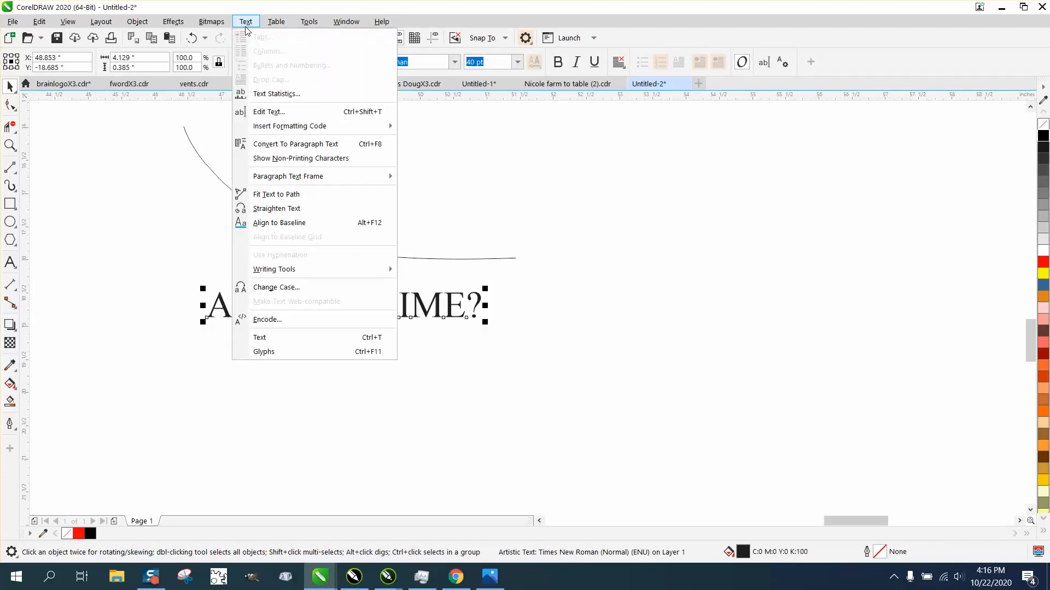
pyautogui.click(273, 194)
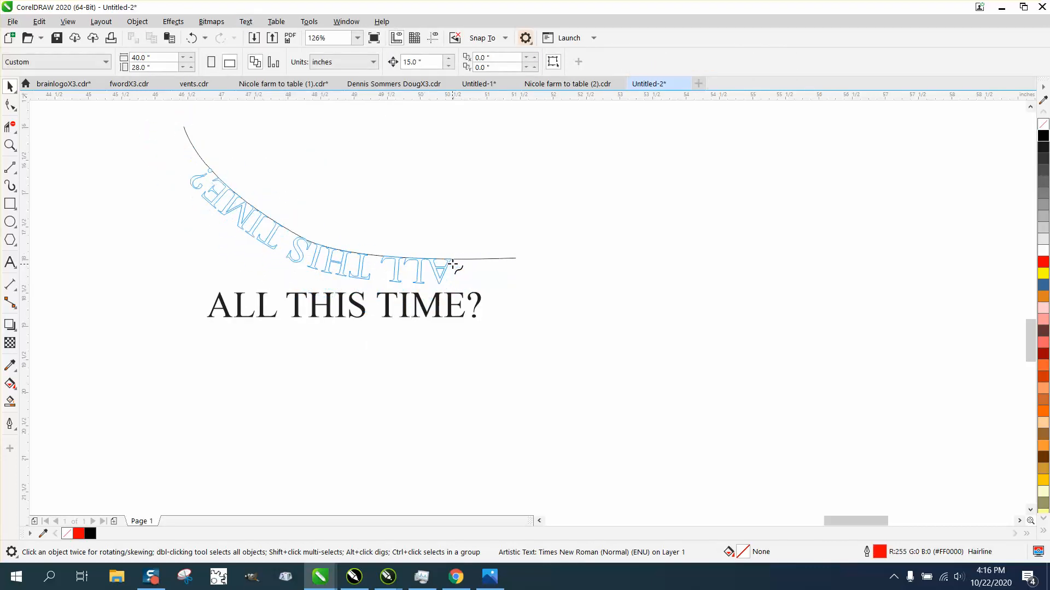
pyautogui.click(453, 264)
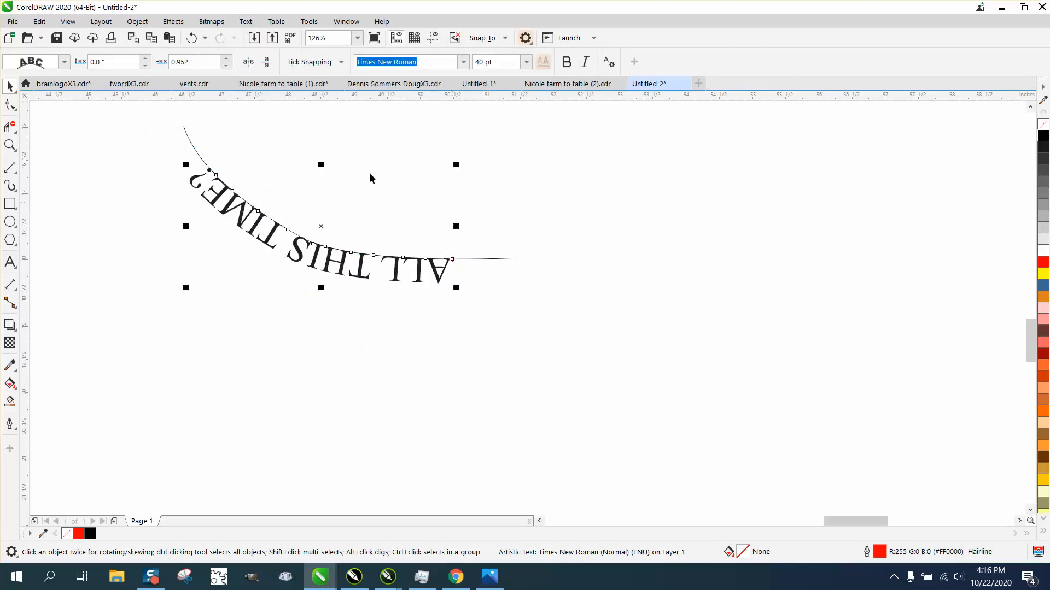
# Mirror the path text horizontally and vertically, and place it below the curve at a distance of about 0.625 in with a 1.227 in offset.
pyautogui.click(267, 62)
pyautogui.click(267, 62)
pyautogui.moveTo(325, 210); pyautogui.dragTo(313, 242)
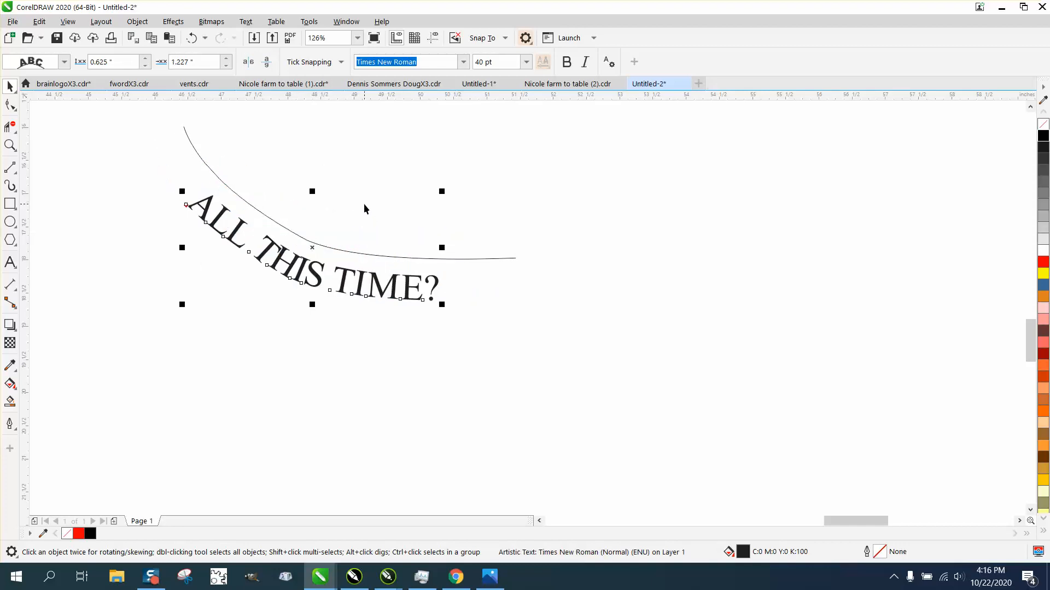
# Try to move the fitted text together with its curve onto the upper ribbon, and undo the move.
pyautogui.scroll(-5, 362, 205)
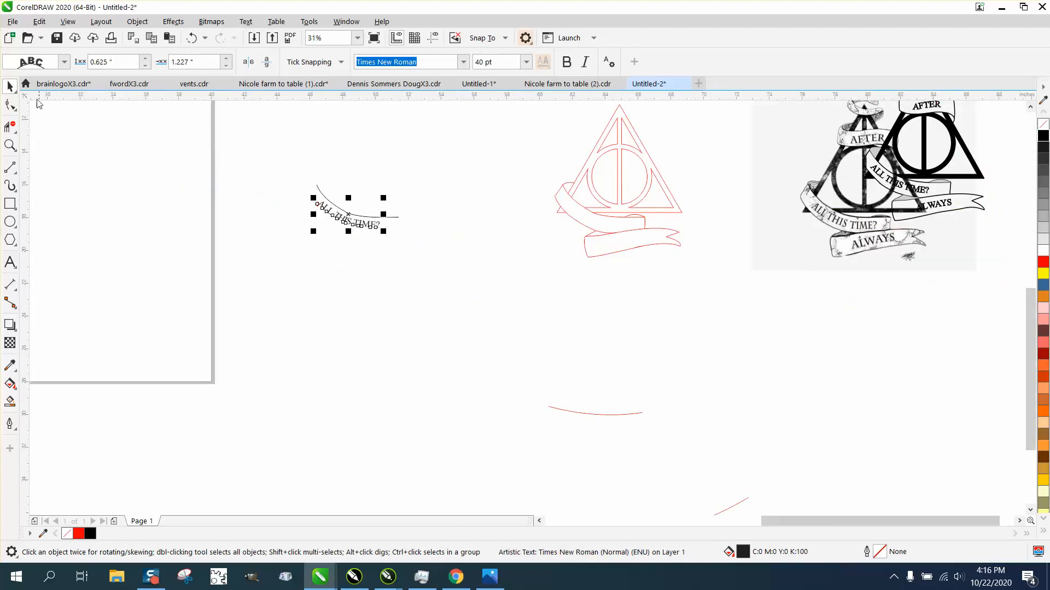
pyautogui.moveTo(247, 154); pyautogui.dragTo(275, 191)
pyautogui.moveTo(478, 287); pyautogui.dragTo(477, 288)
pyautogui.press('Right')
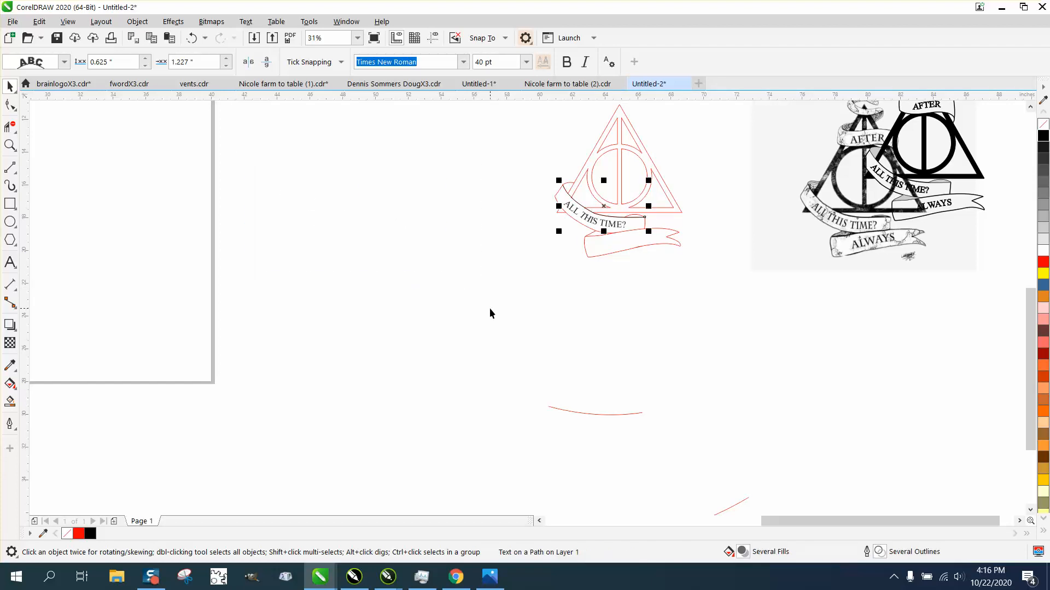
pyautogui.hotkey('ctrl', 'z')
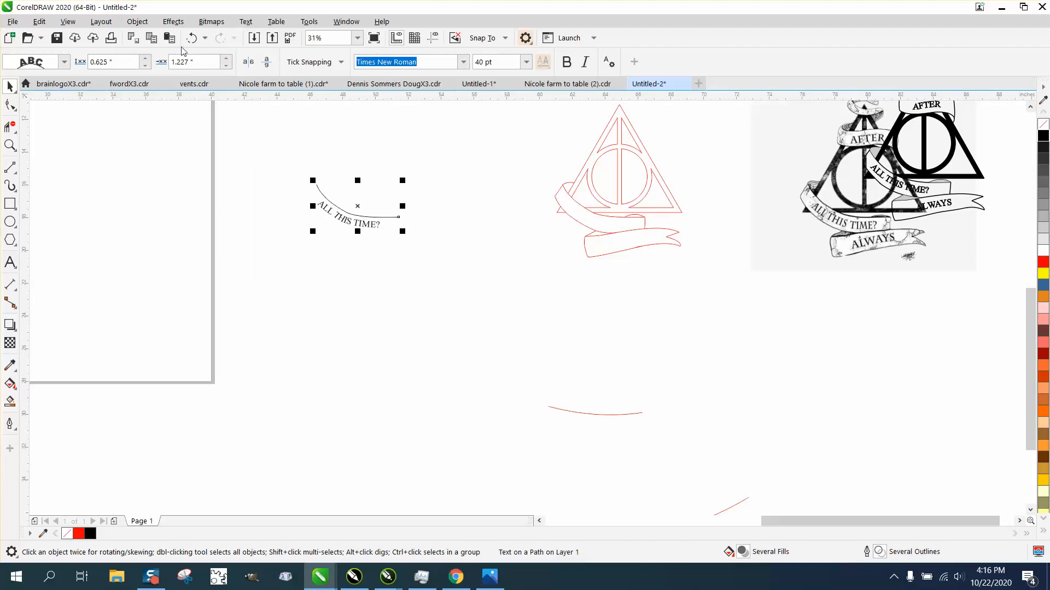
# Break the curved text apart from its path and move only the text onto the upper ribbon.
pyautogui.click(245, 22)
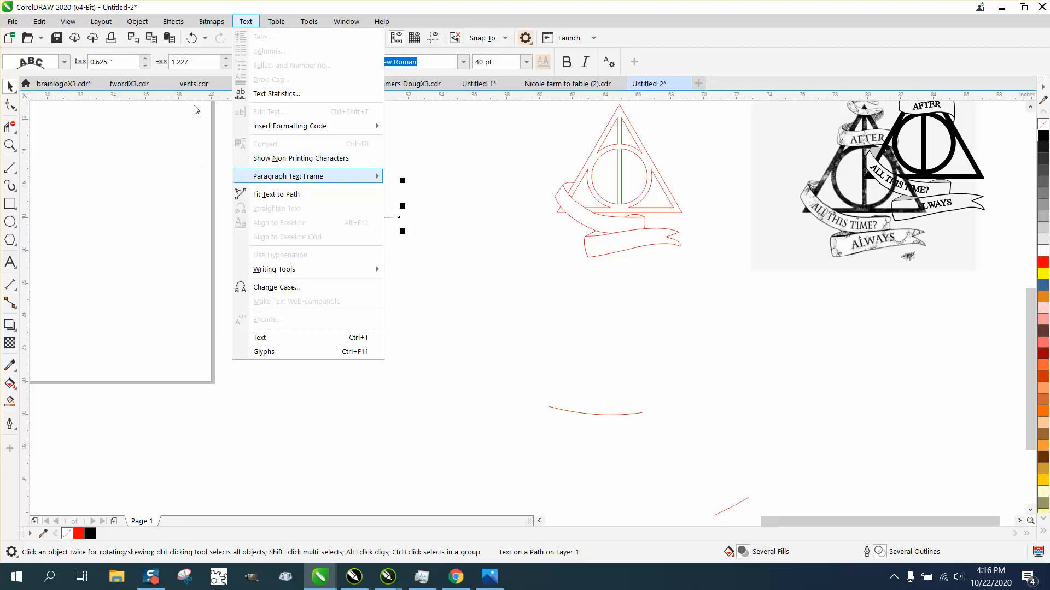
pyautogui.moveTo(137, 21)
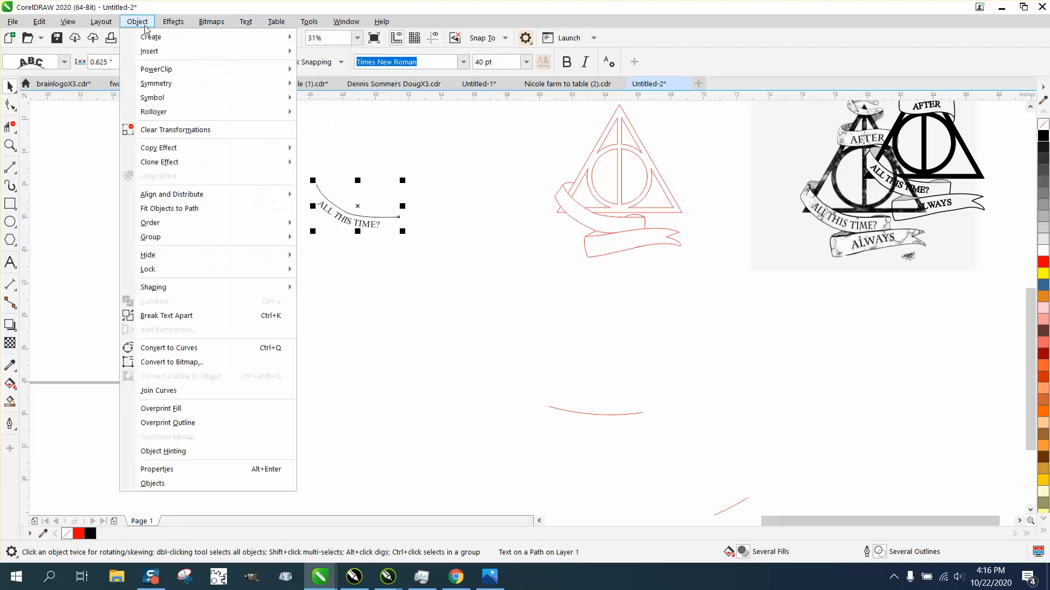
pyautogui.click(164, 315)
pyautogui.click(348, 222)
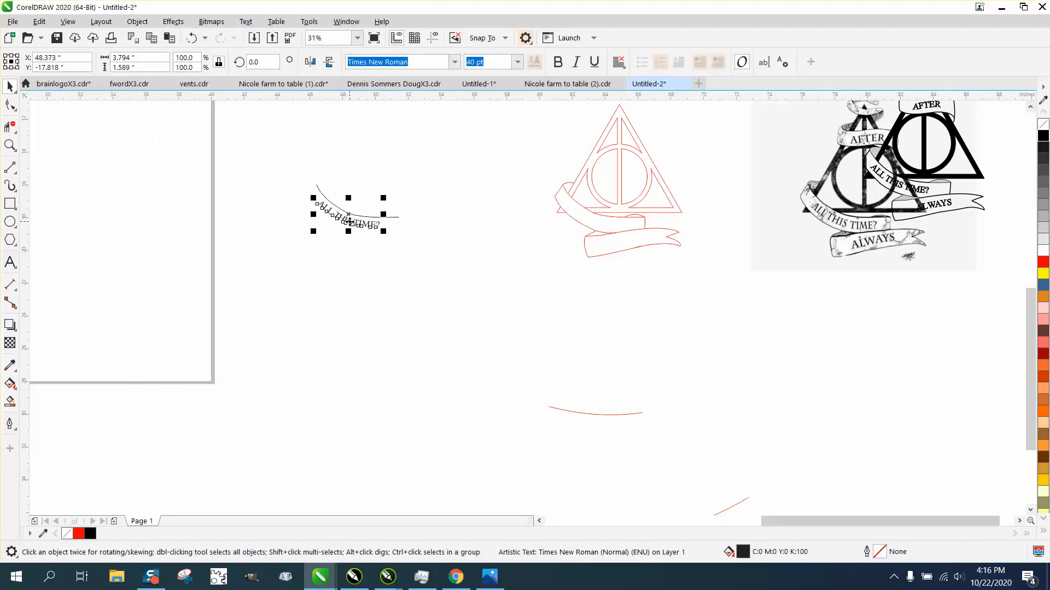
pyautogui.press('Right')
# Smart-fill the Deathly Hallows symbol and its small corner piece beside the upper ribbon in black without an outline.
pyautogui.press('z')
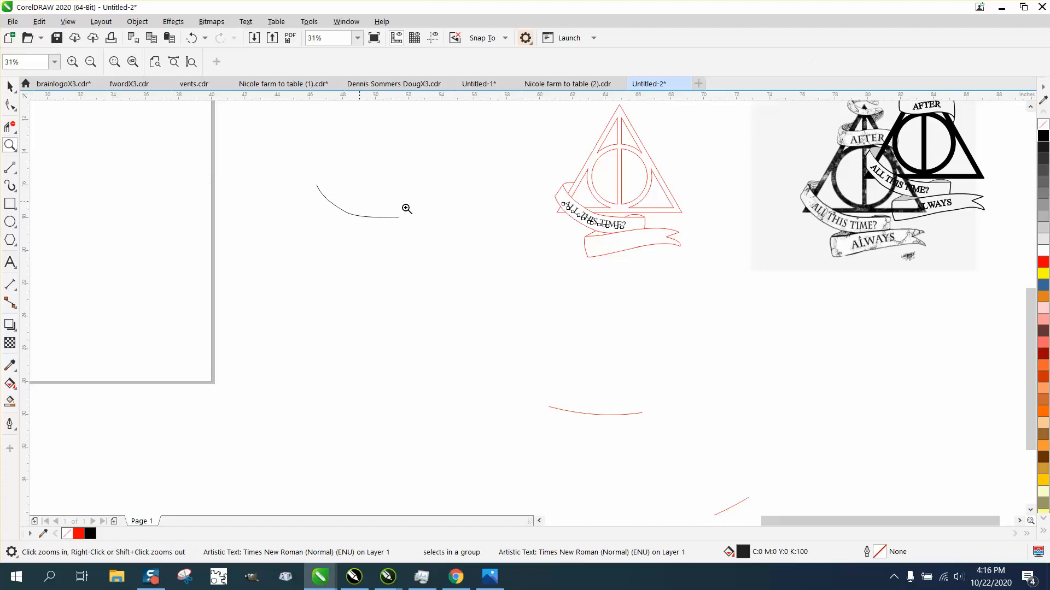
pyautogui.moveTo(540, 176); pyautogui.dragTo(742, 294)
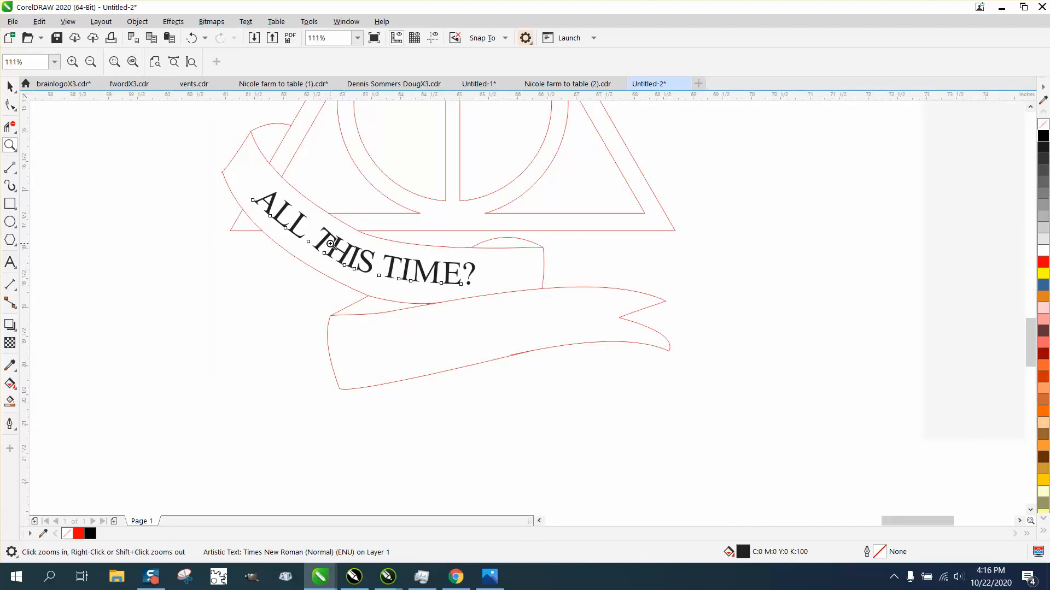
pyautogui.rightClick(329, 236)
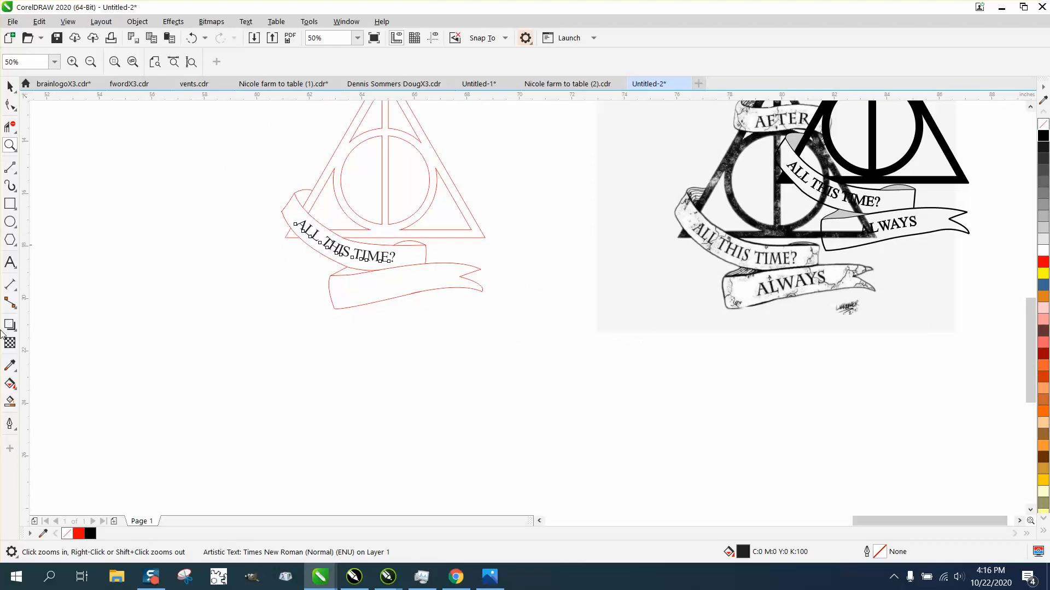
pyautogui.click(9, 403)
pyautogui.click(317, 202)
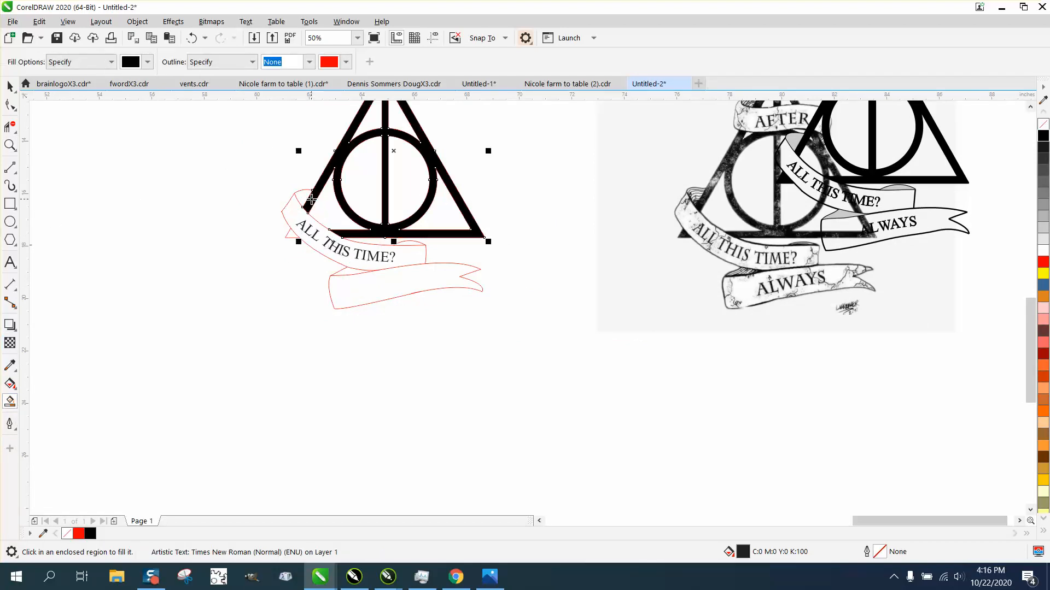
pyautogui.click(290, 236)
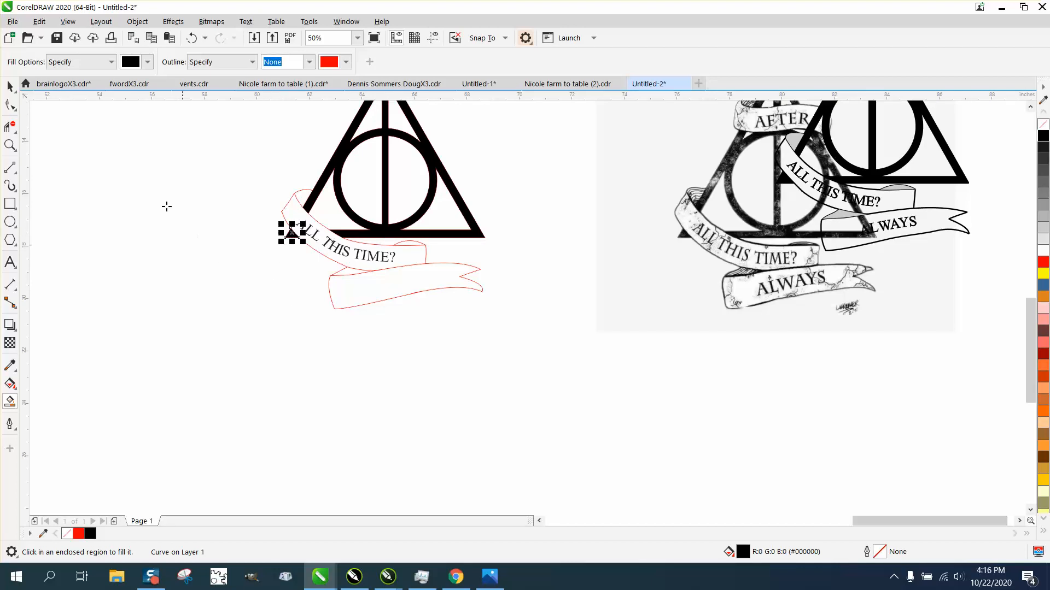
# Select both ribbons and the "ALL THIS TIME?" text together and colour their outlines black.
pyautogui.press('space')
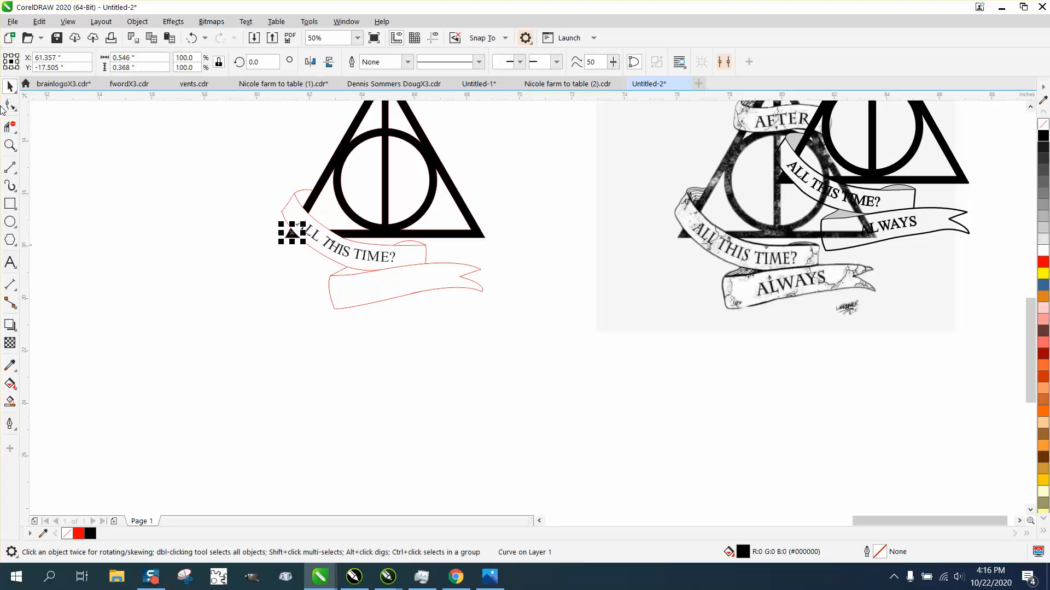
pyautogui.click(249, 185)
pyautogui.moveTo(493, 322); pyautogui.dragTo(497, 322)
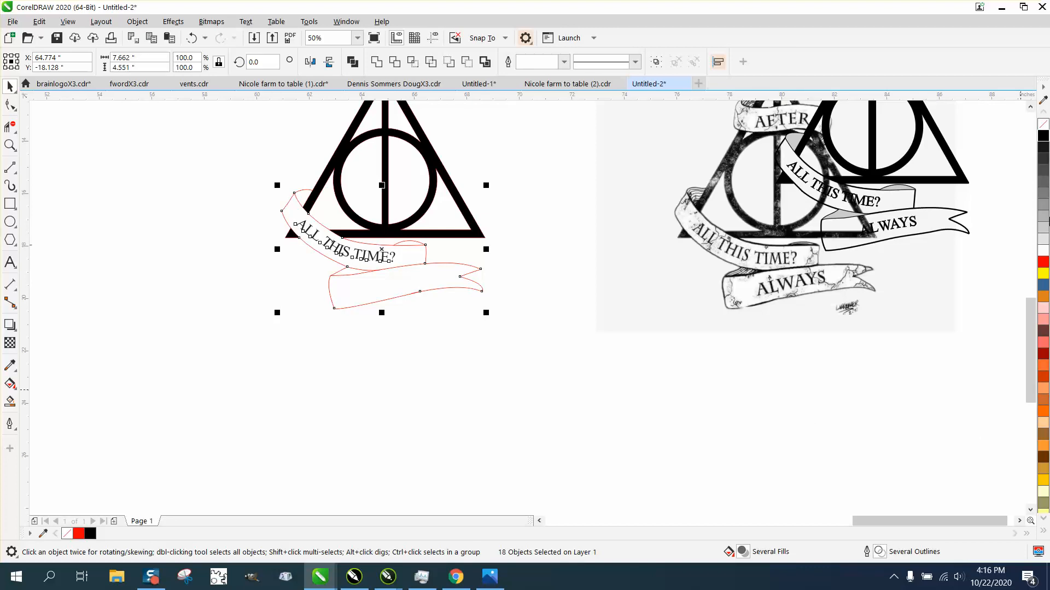
pyautogui.rightClick(1043, 140)
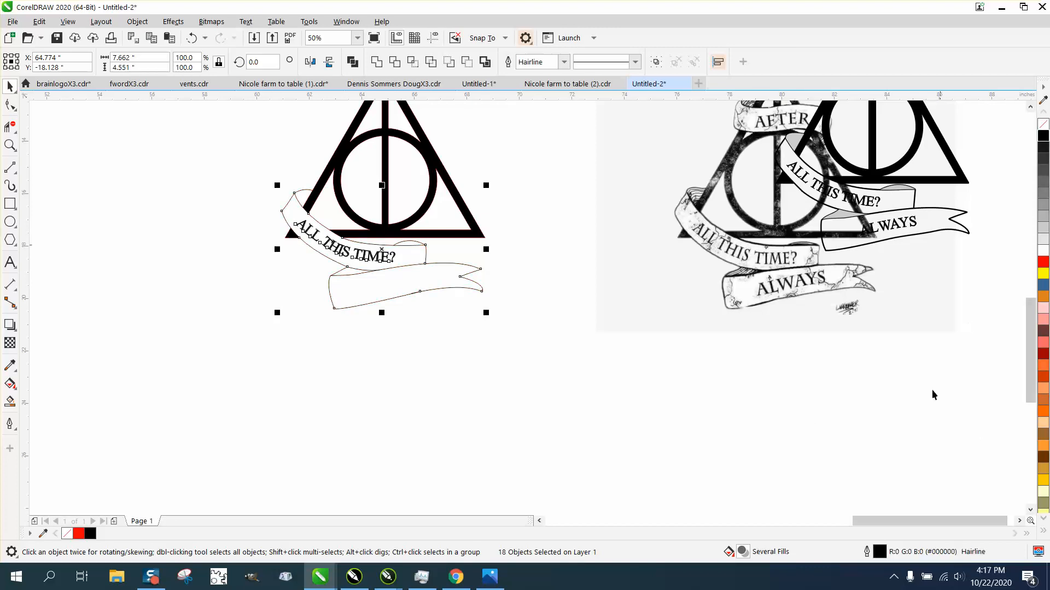
# Set the outline width of the selected ribbons and text to 1.0 pt and make it scale with the object.
pyautogui.doubleClick(876, 554)
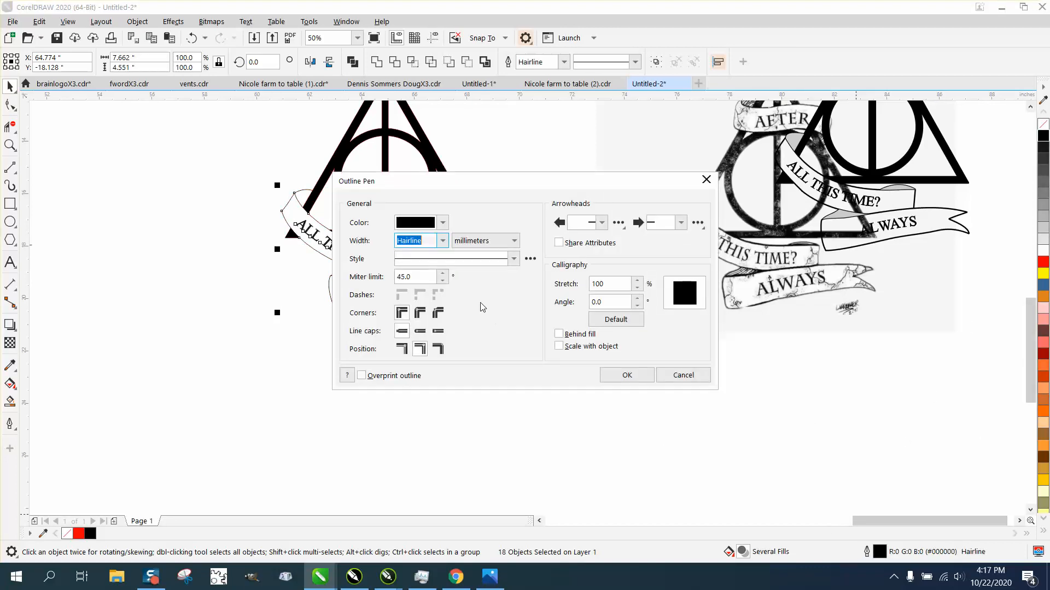
pyautogui.click(442, 241)
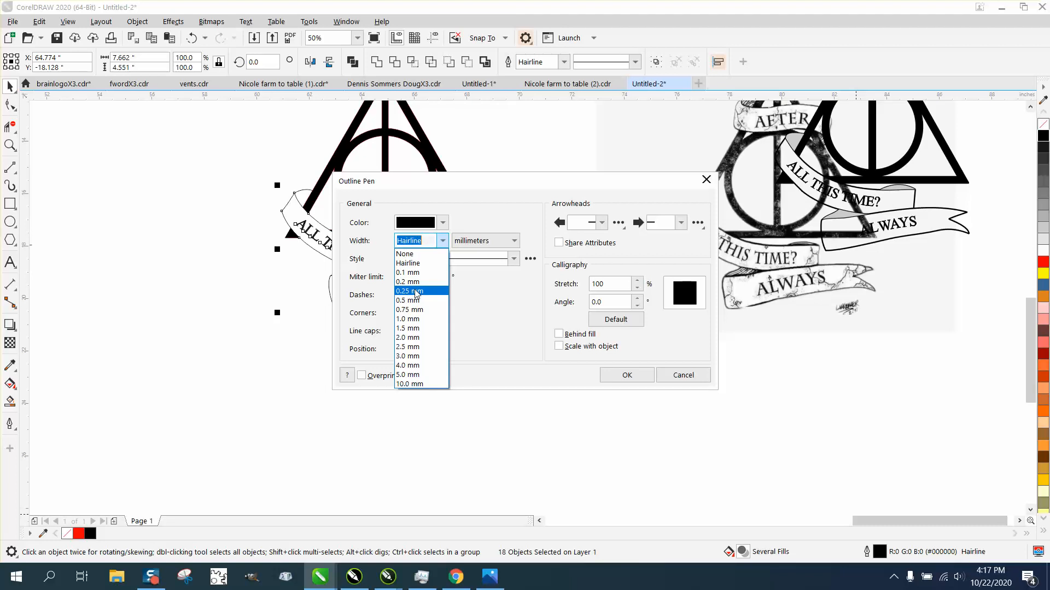
pyautogui.click(515, 242)
pyautogui.click(516, 243)
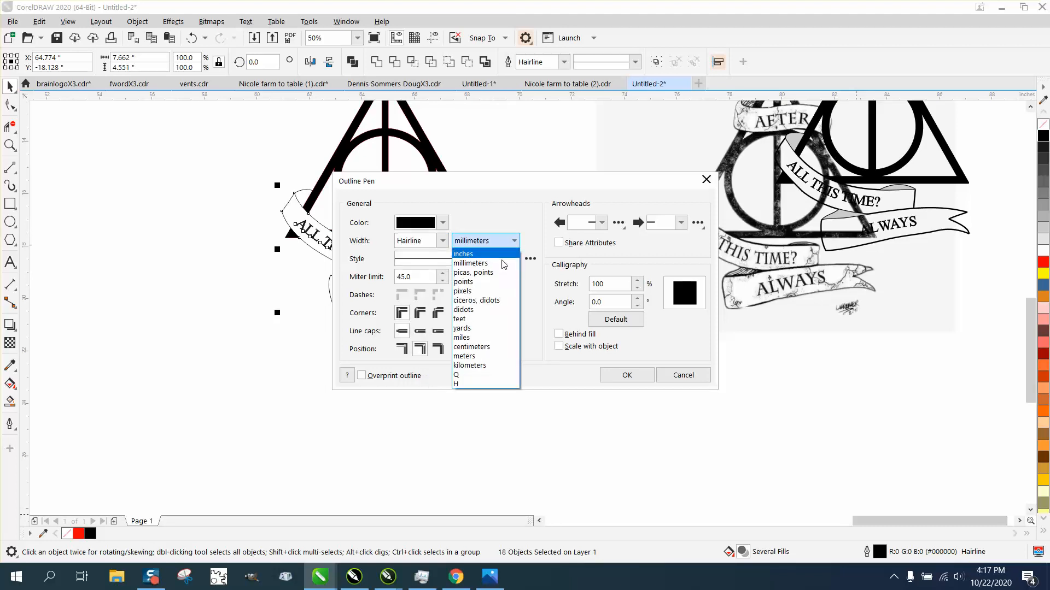
pyautogui.click(474, 282)
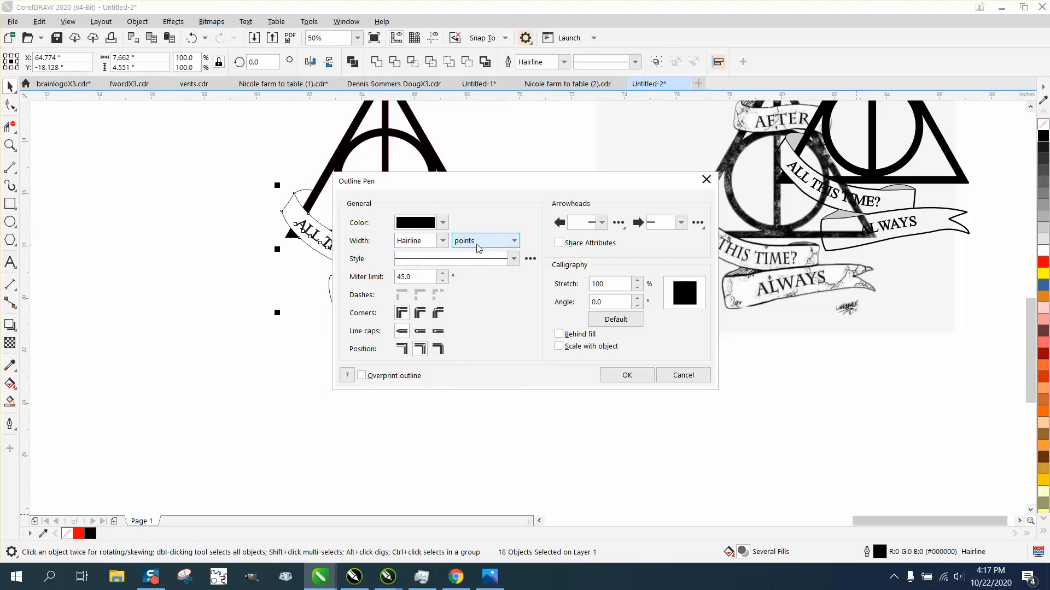
pyautogui.click(442, 241)
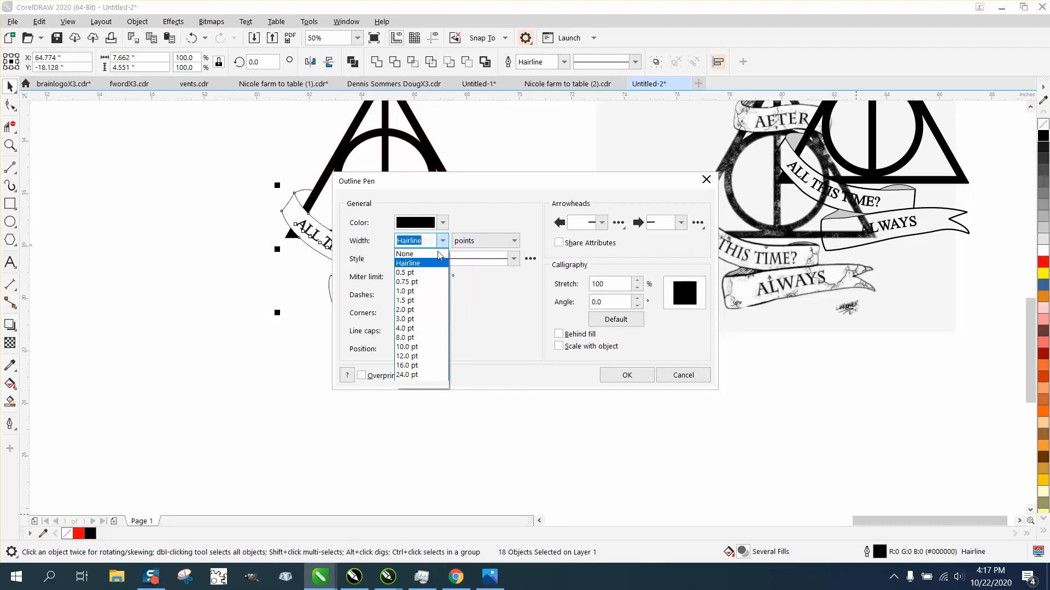
pyautogui.click(411, 291)
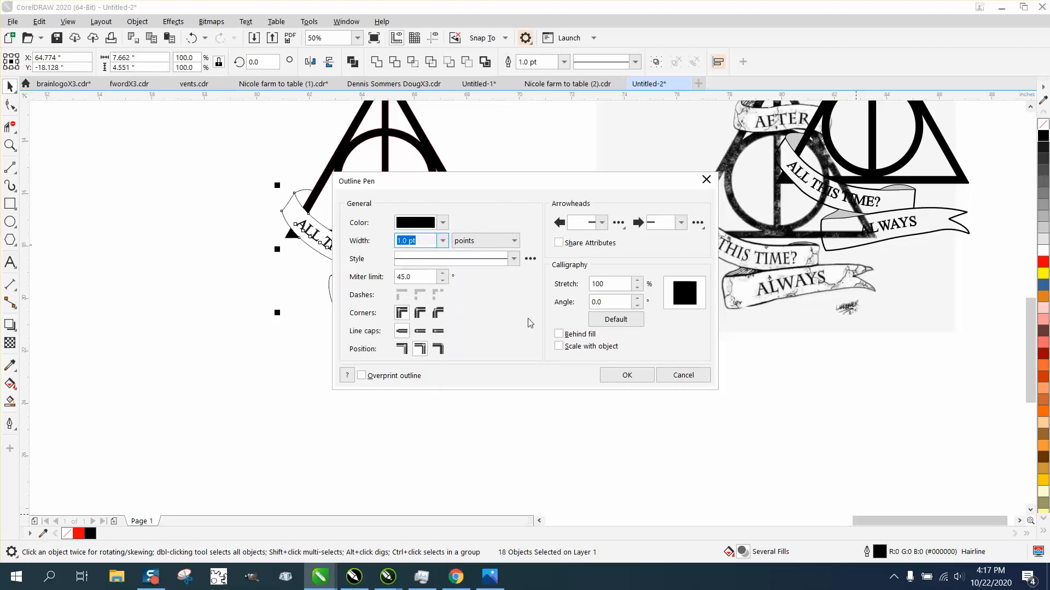
pyautogui.click(559, 346)
pyautogui.click(624, 380)
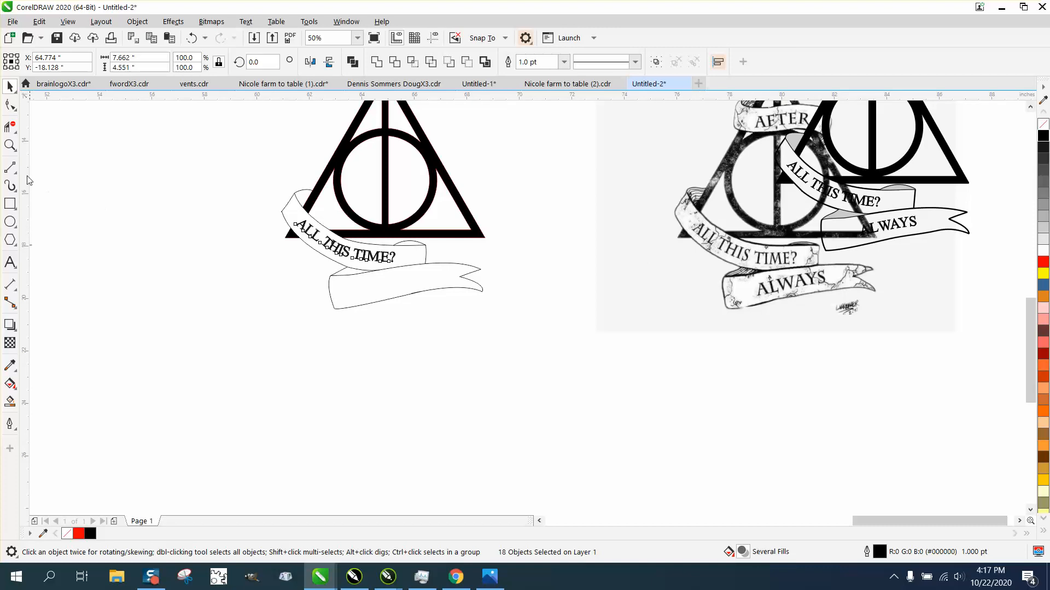
# Set the Smart Fill colour to light grey (#CCCCCC) and fill the fold behind the upper ribbon's left end.
pyautogui.click(9, 145)
pyautogui.moveTo(733, 290); pyautogui.dragTo(735, 291)
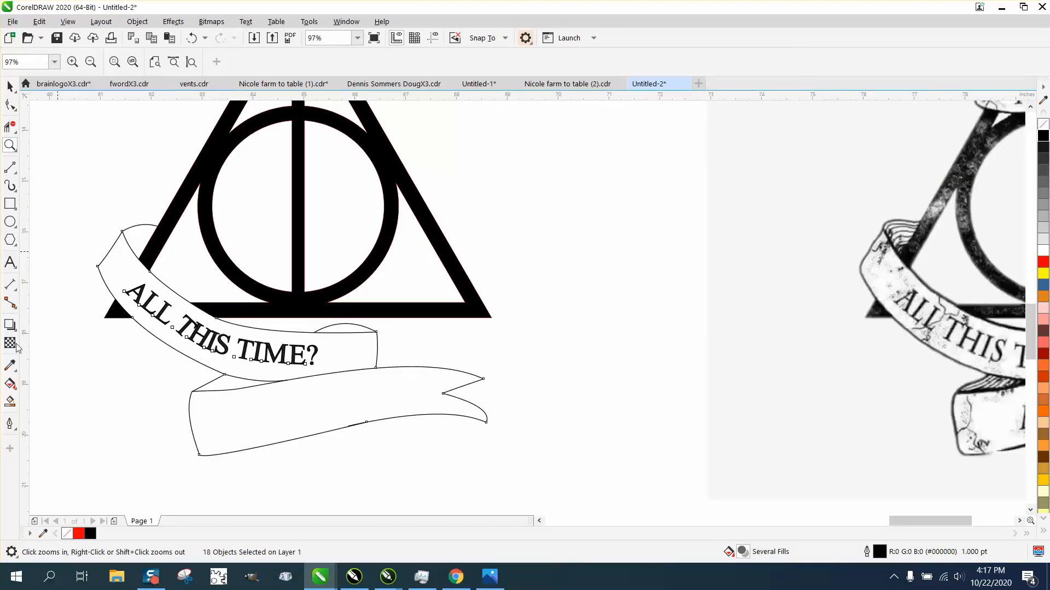
pyautogui.click(10, 401)
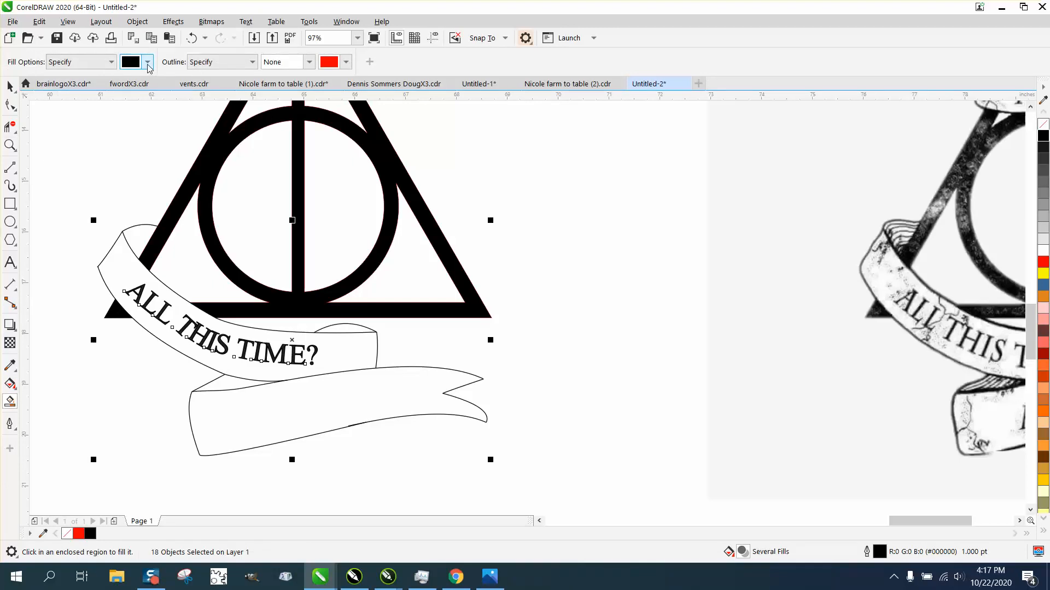
pyautogui.click(147, 63)
pyautogui.click(139, 142)
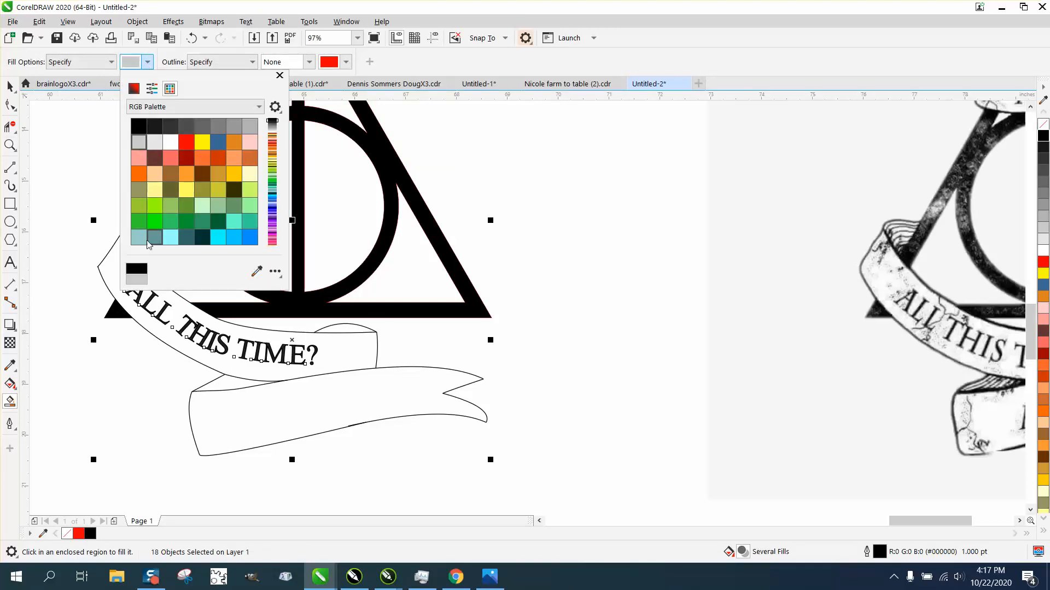
pyautogui.click(135, 233)
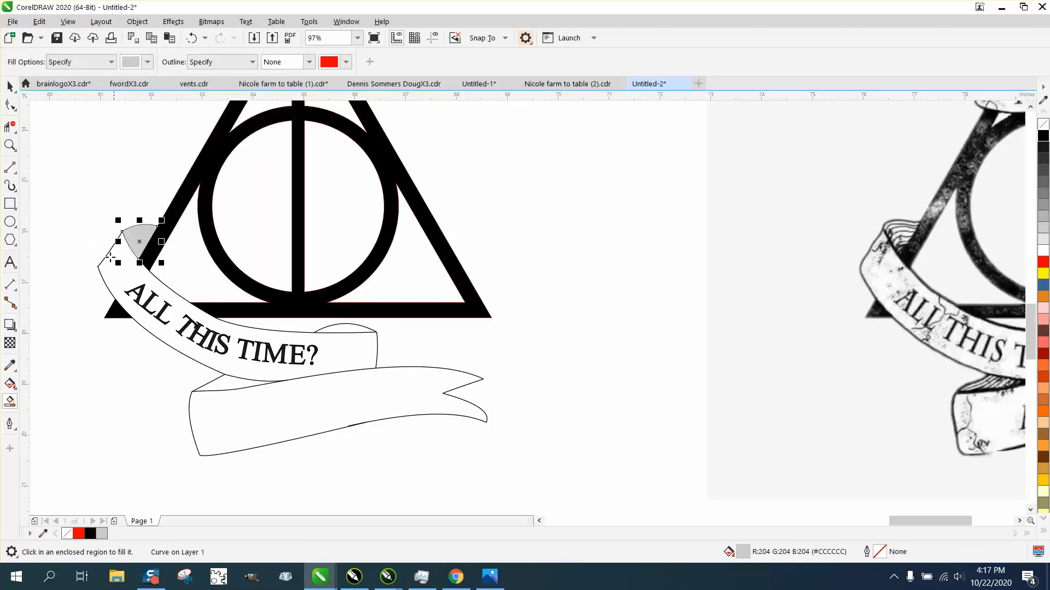
# Fill the fold above the upper ribbon's right end and the fold between the two ribbons with the same light grey.
pyautogui.click(10, 87)
pyautogui.press('Escape')
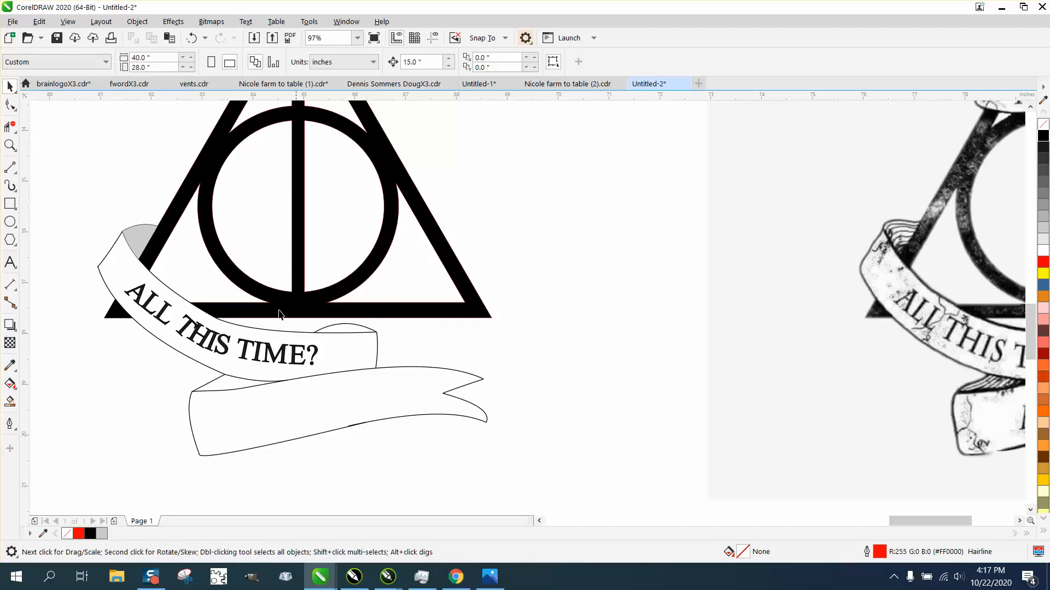
pyautogui.click(12, 400)
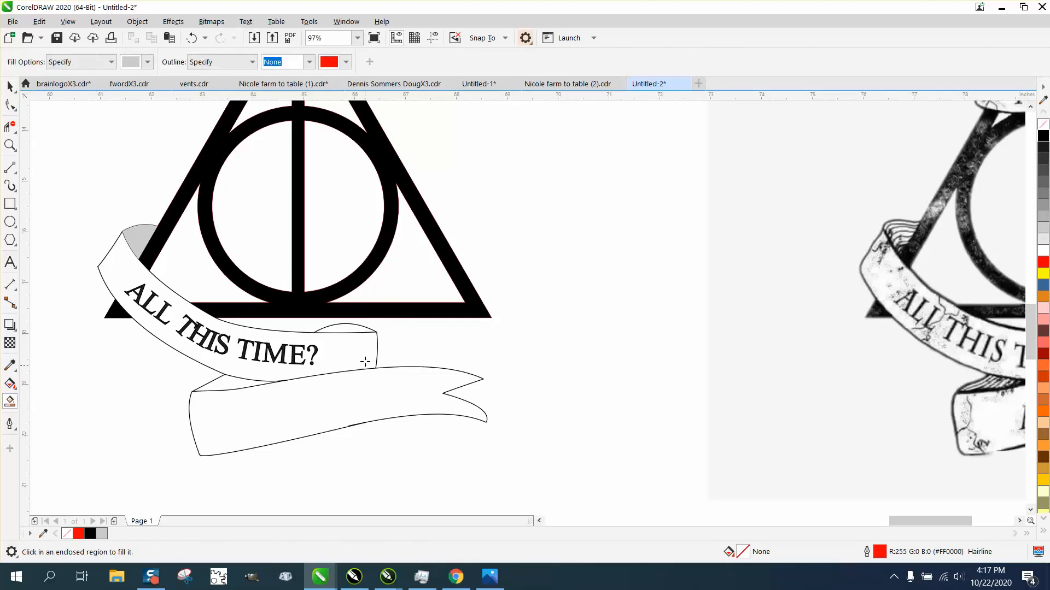
pyautogui.click(354, 329)
pyautogui.click(226, 385)
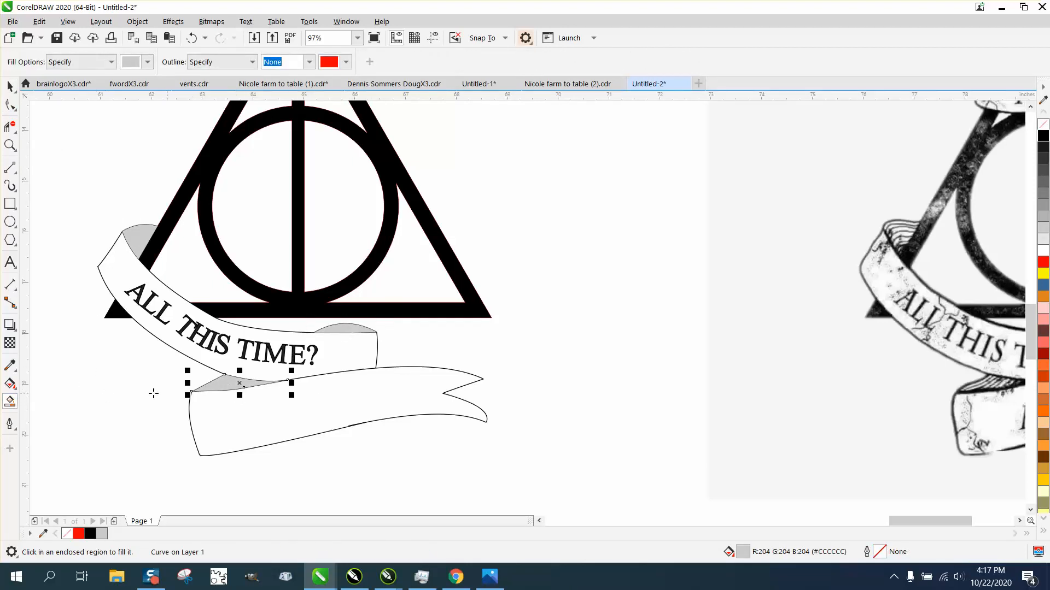
pyautogui.press('space')
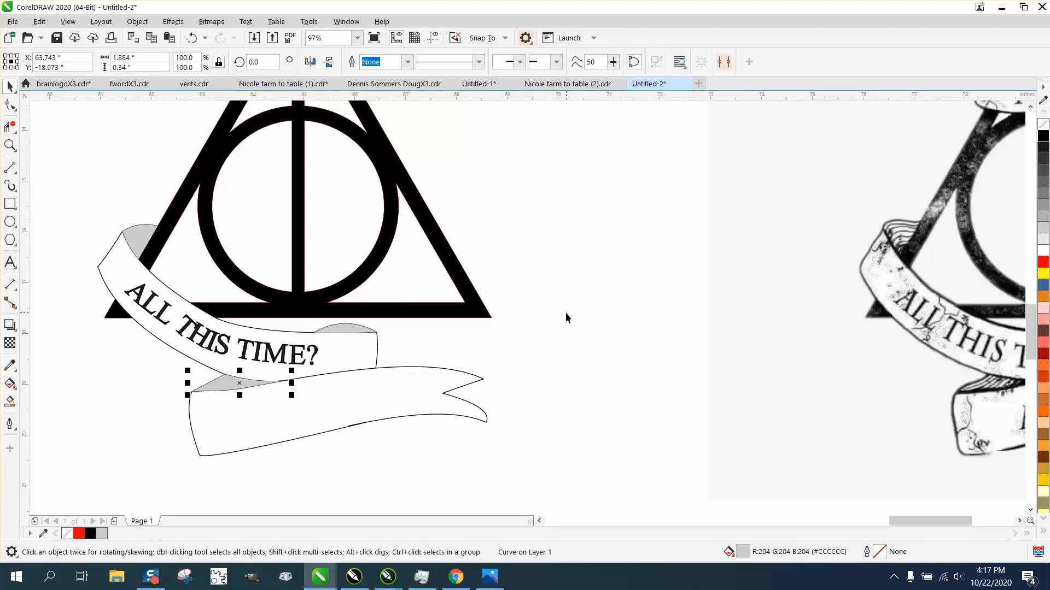
pyautogui.scroll(-2, 566, 313)
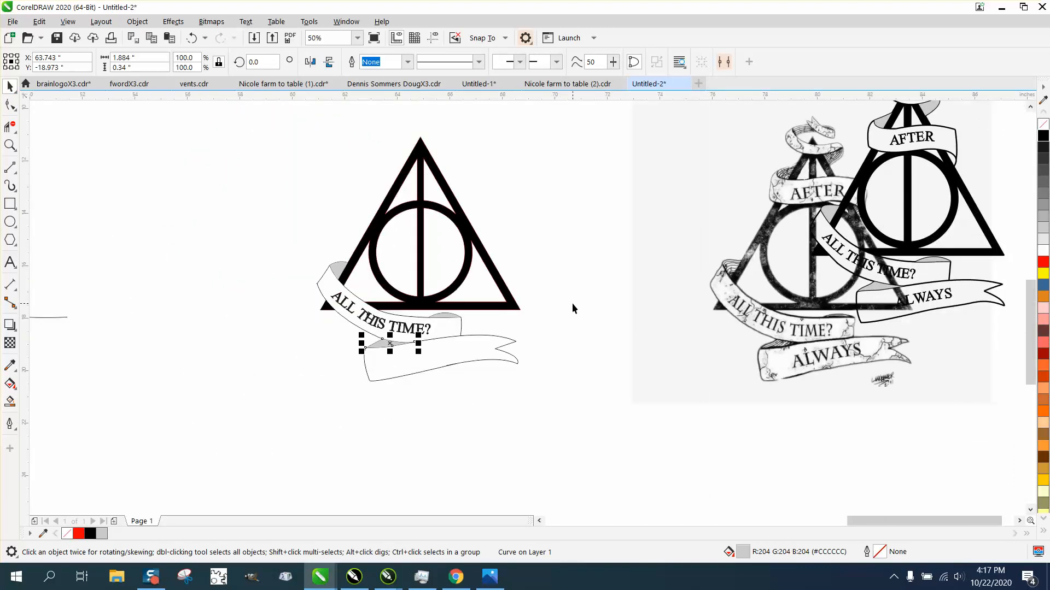